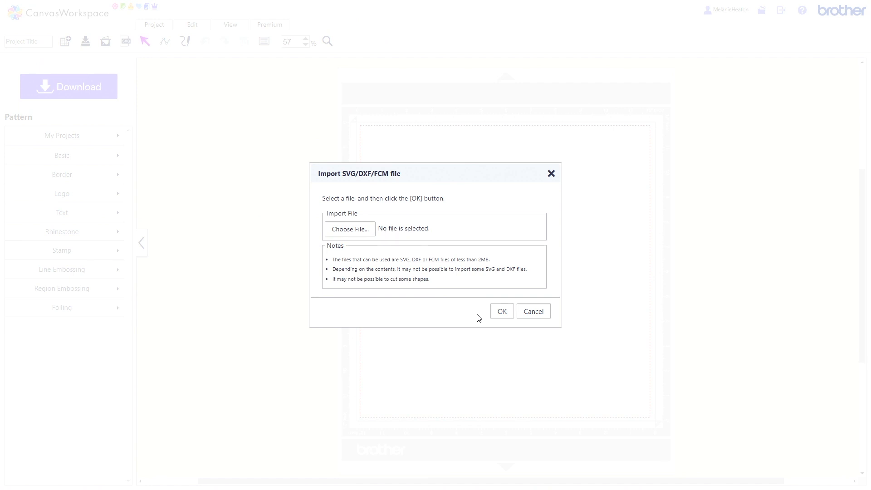
# - Dismiss the file import, insert the saved quatrefoil tile project C000006, and place it inside the mat's cutting area
pyautogui.click(534, 312)
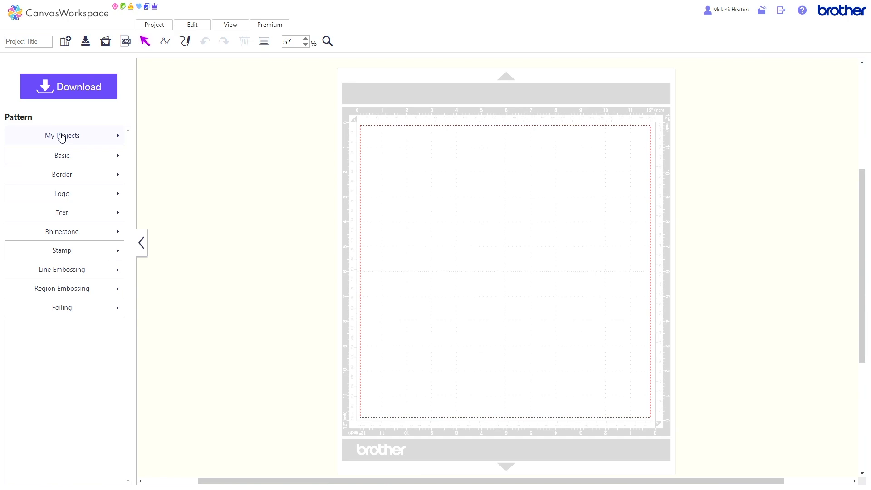
pyautogui.click(61, 137)
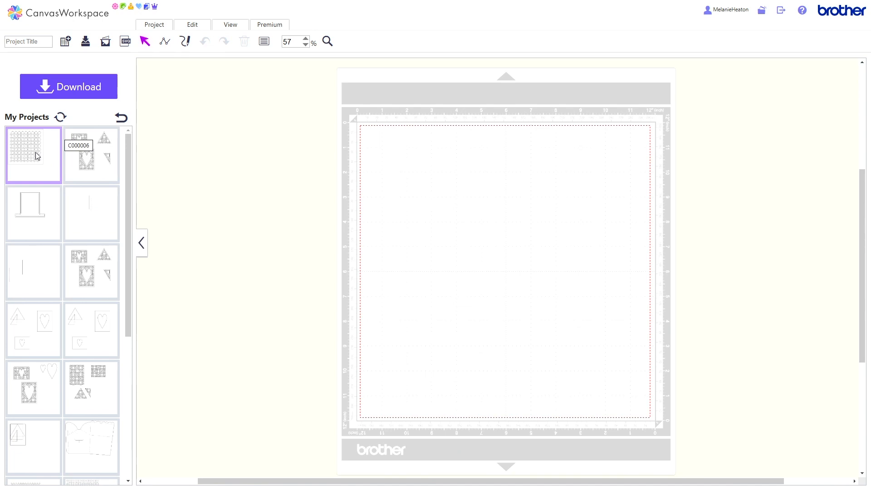
pyautogui.click(37, 156)
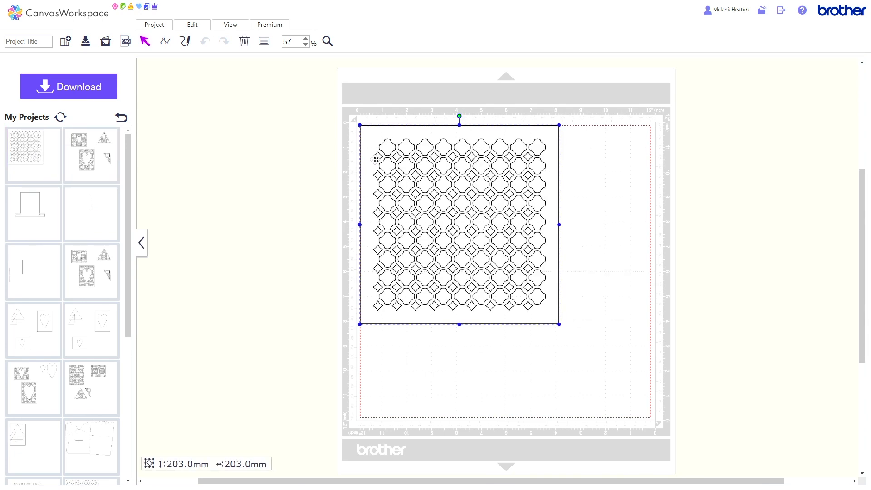
pyautogui.moveTo(374, 160); pyautogui.dragTo(392, 174)
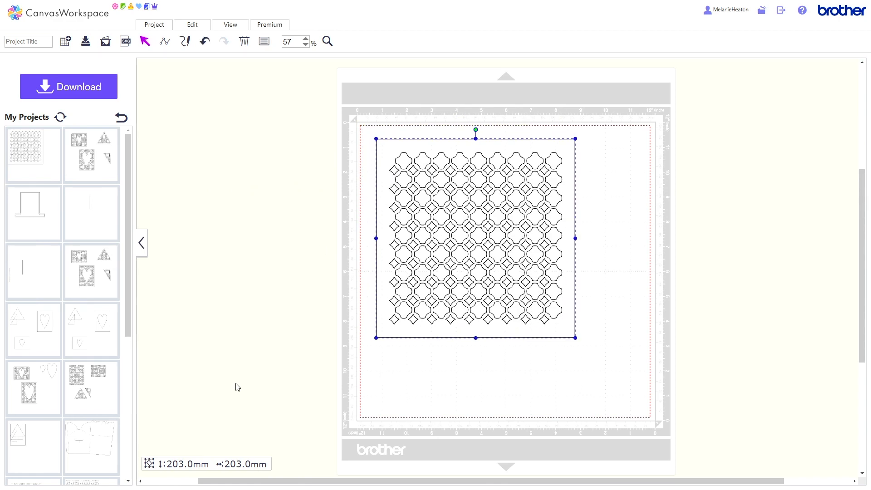
# - Divide the overlapping shapes of the tile pattern and move the framed piece off the mat, leaving the loose tile shapes in place
pyautogui.click(195, 26)
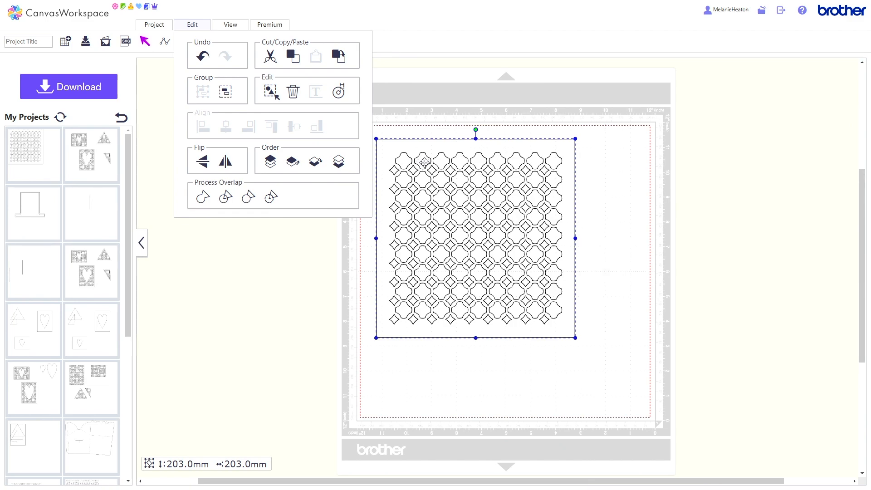
pyautogui.click(226, 200)
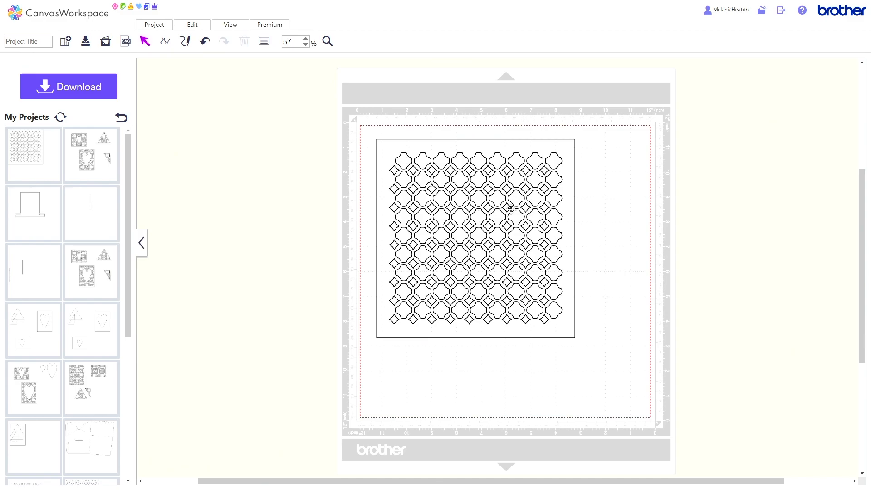
pyautogui.moveTo(569, 201); pyautogui.dragTo(799, 186)
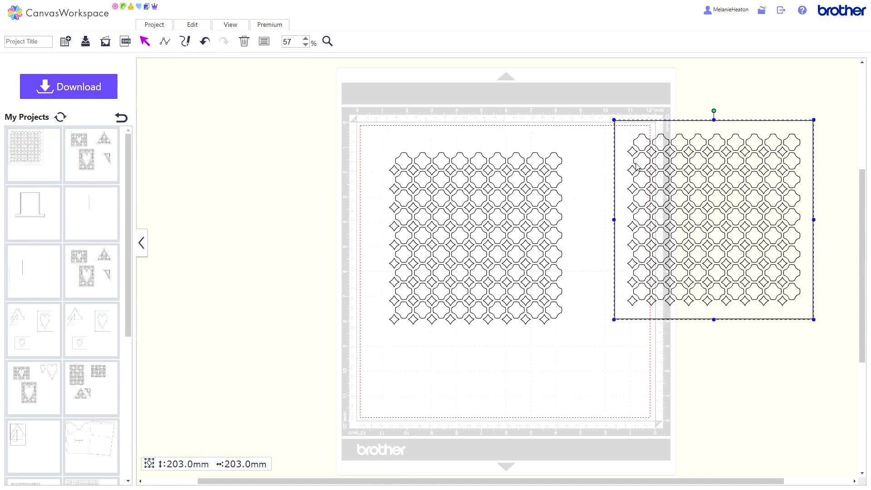
pyautogui.click(201, 28)
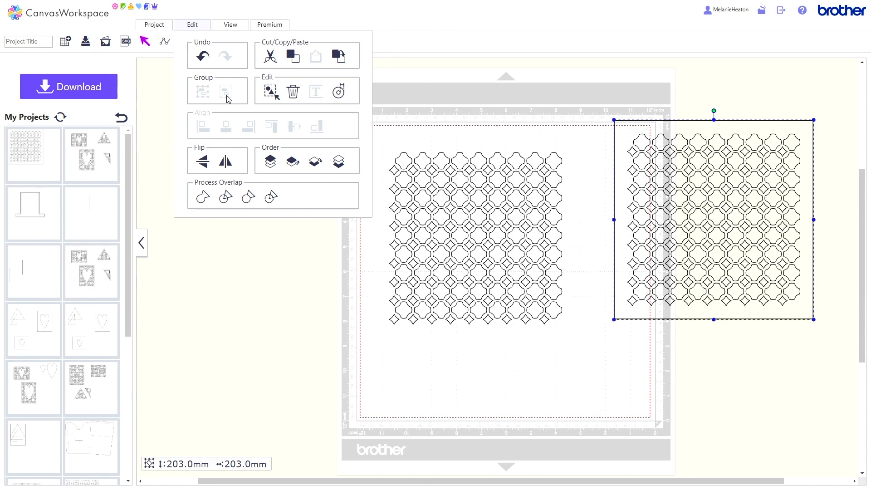
pyautogui.click(247, 244)
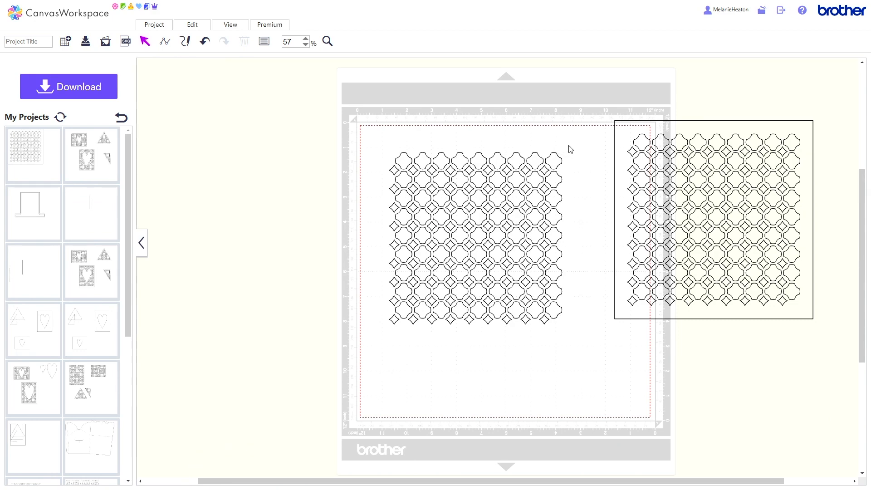
# - Group the rightmost column of quatrefoil shapes in the loose pattern on the mat
pyautogui.moveTo(569, 145); pyautogui.dragTo(560, 333)
pyautogui.click(196, 25)
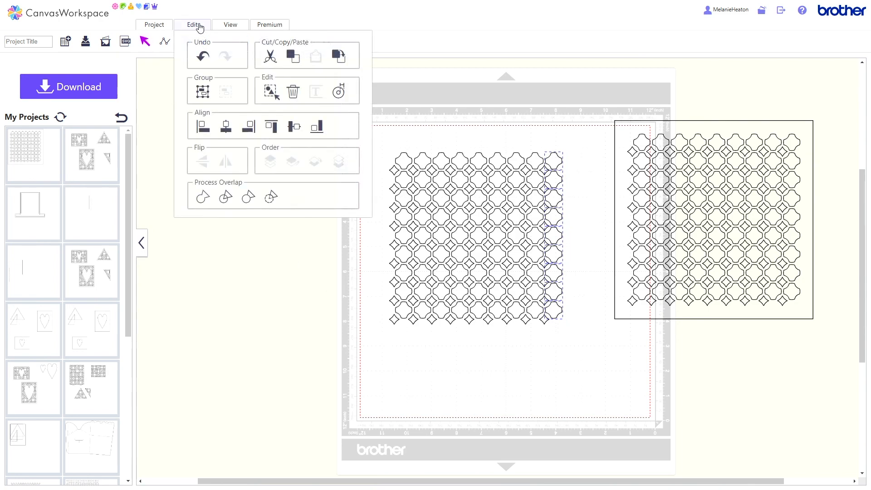
pyautogui.click(204, 93)
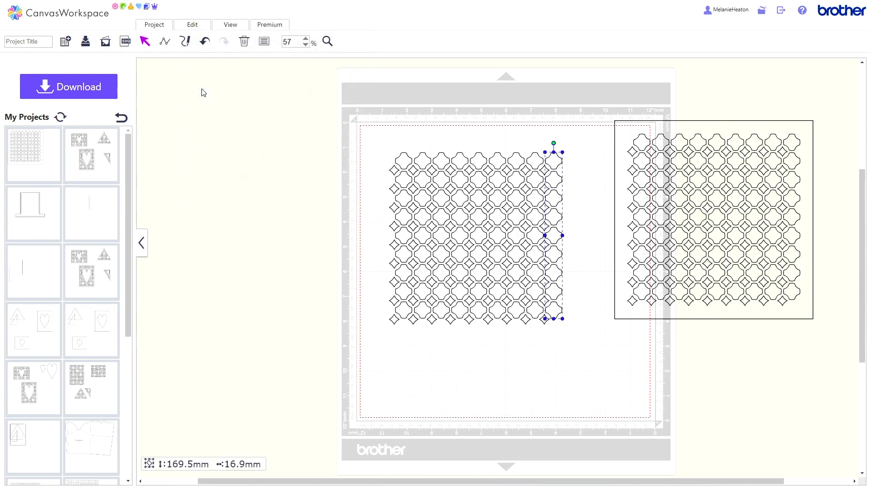
# - Duplicate the grouped column and align the copy along the left edge of the pattern, evenly spaced with the existing shapes
pyautogui.click(190, 25)
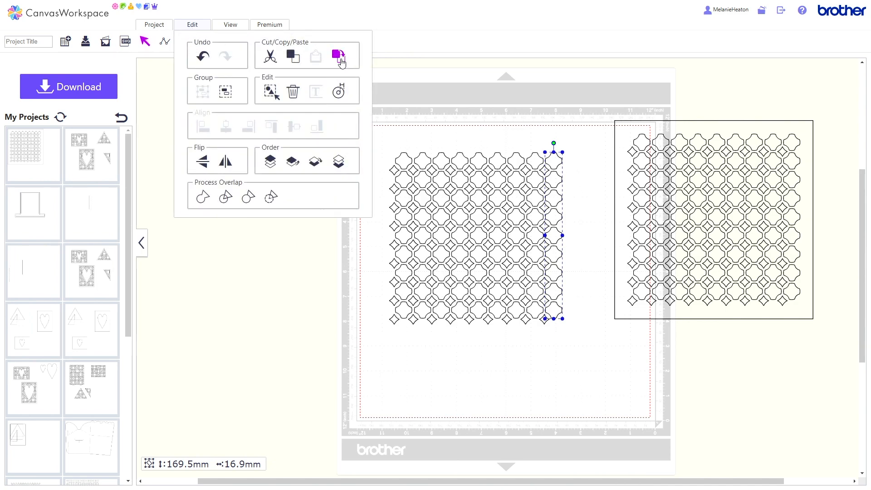
pyautogui.click(340, 58)
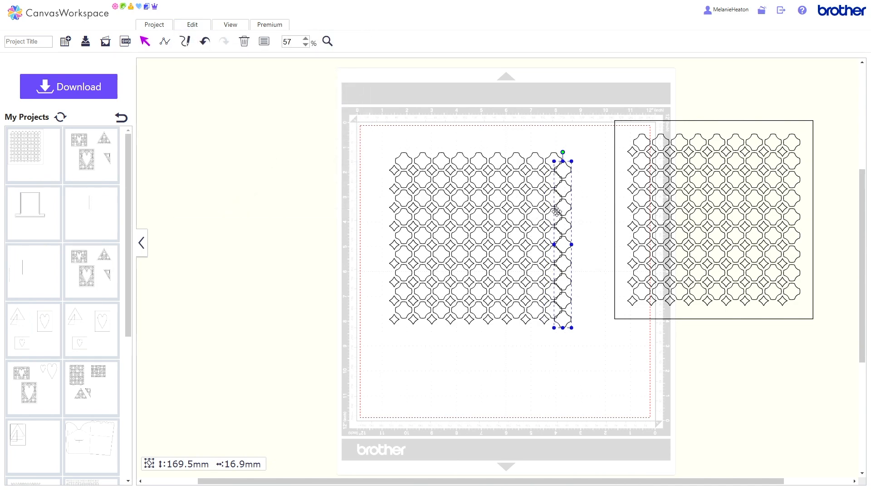
pyautogui.moveTo(562, 209); pyautogui.dragTo(386, 200)
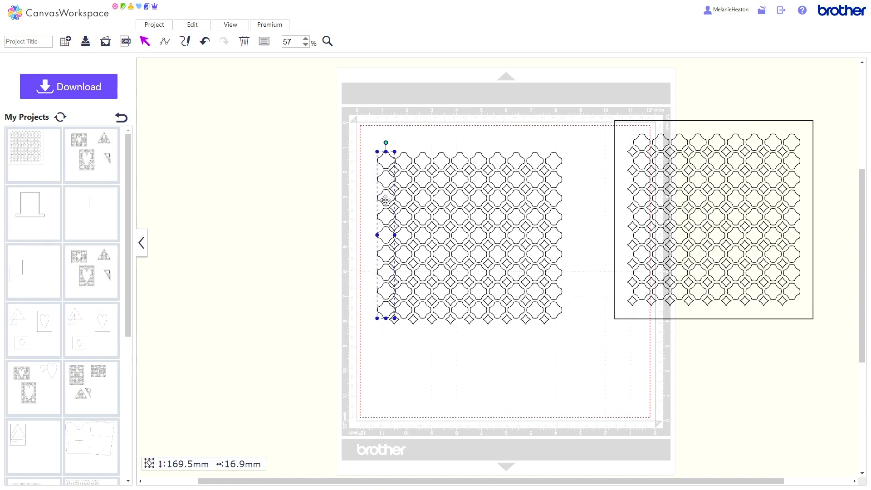
pyautogui.press('Left')
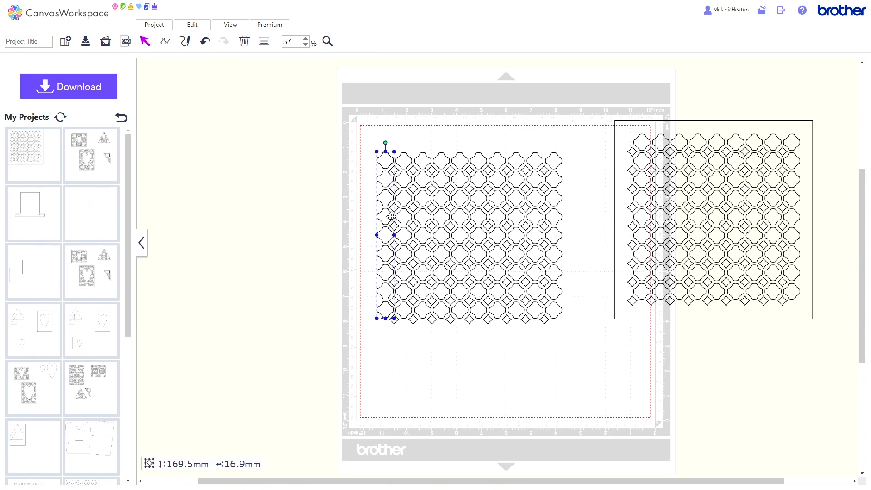
pyautogui.press('Left')
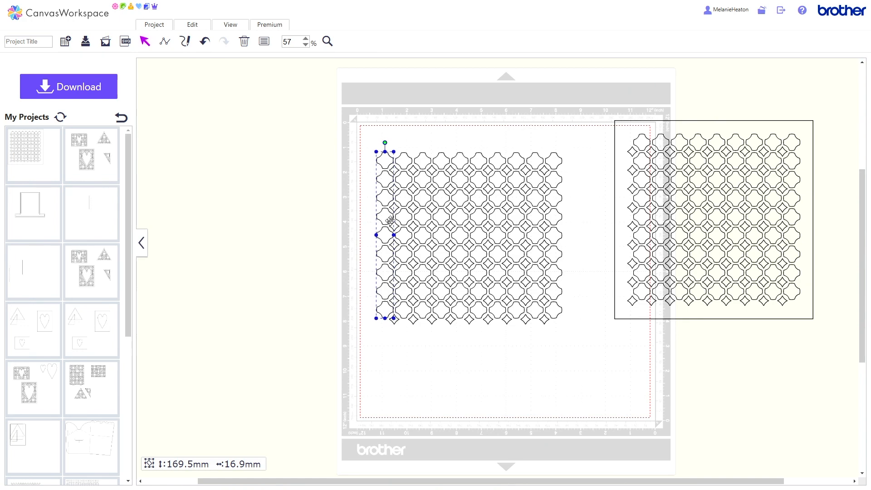
pyautogui.click(407, 354)
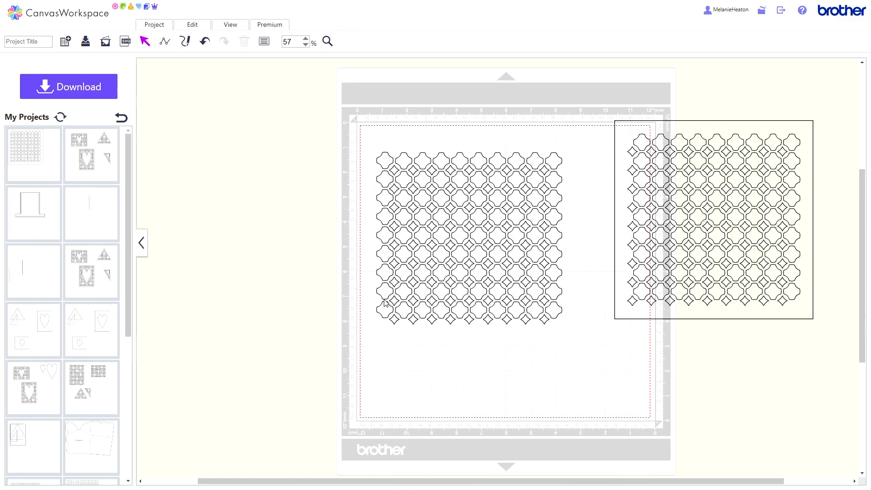
# - Ungroup the outer left and outer right columns of quatrefoil shapes
pyautogui.click(389, 259)
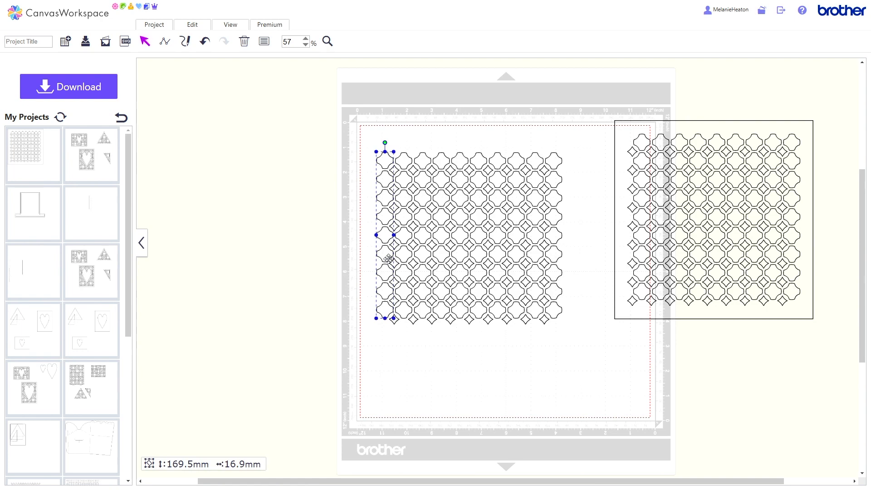
pyautogui.click(197, 27)
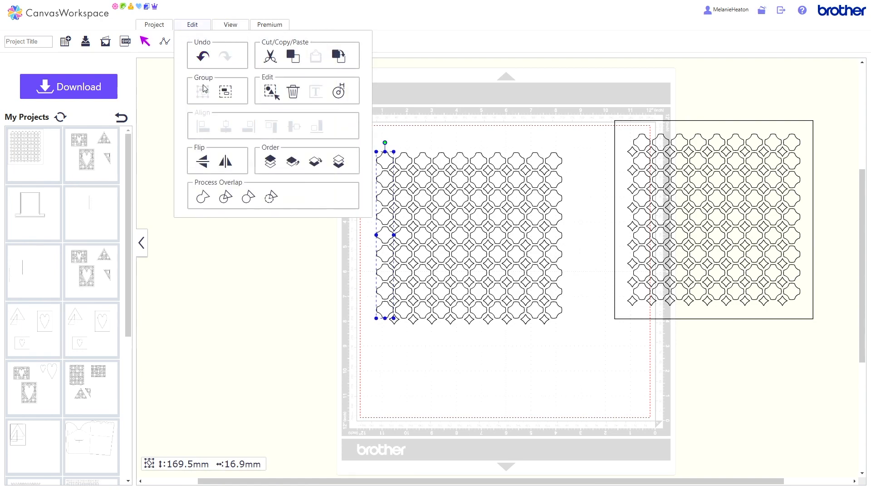
pyautogui.click(227, 93)
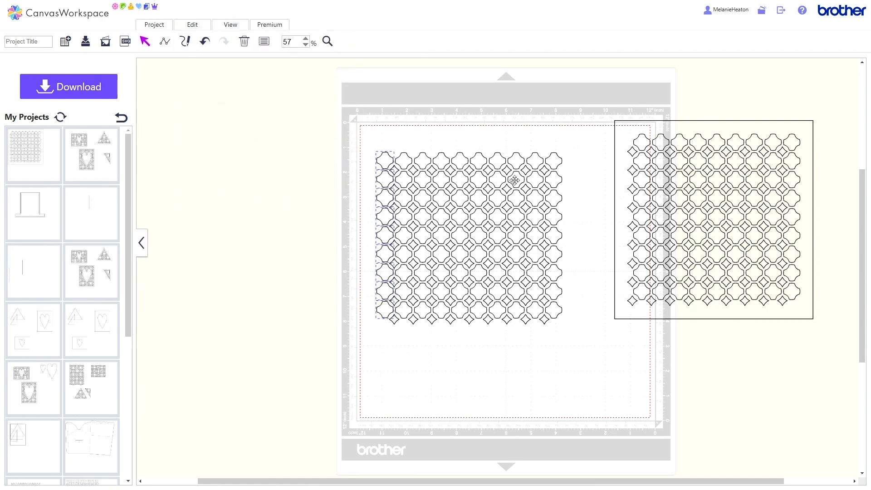
pyautogui.click(544, 161)
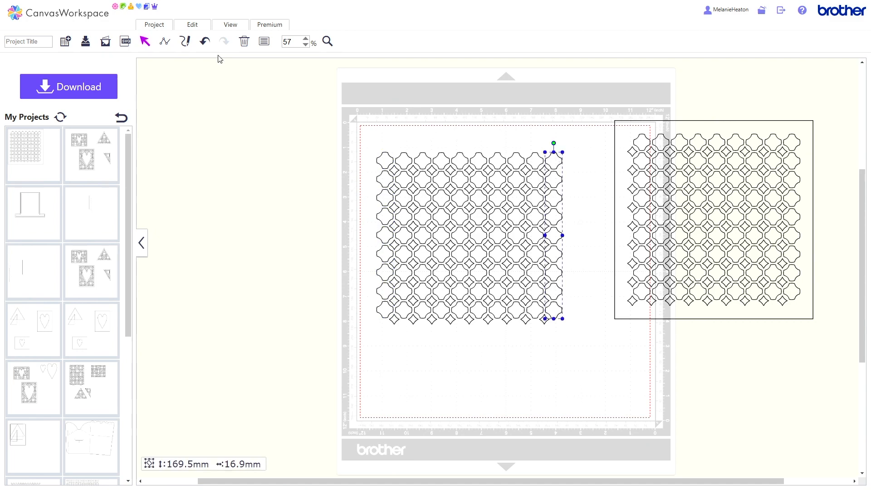
pyautogui.click(200, 30)
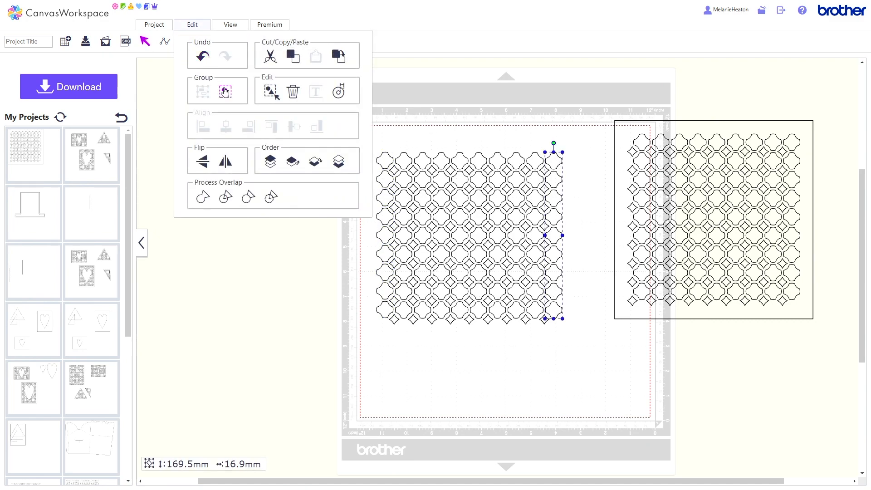
pyautogui.click(226, 93)
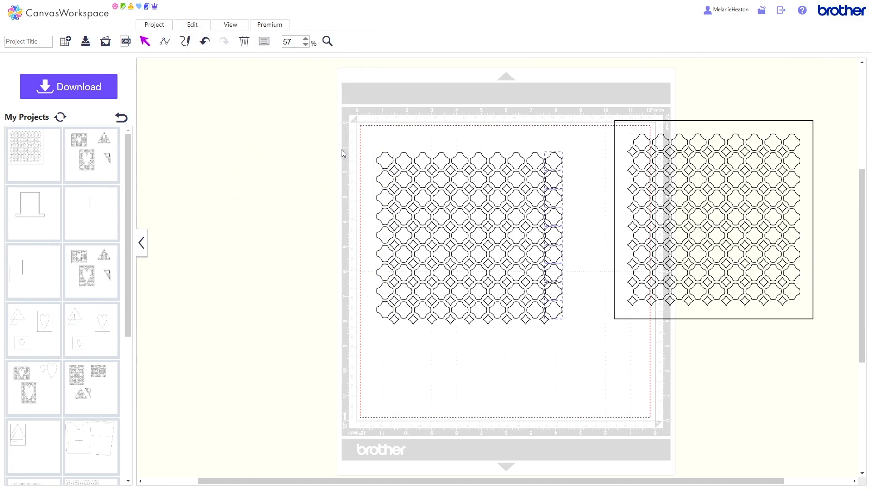
# - Group the top row of quatrefoil shapes across the full width of the pattern
pyautogui.moveTo(373, 136); pyautogui.dragTo(569, 165)
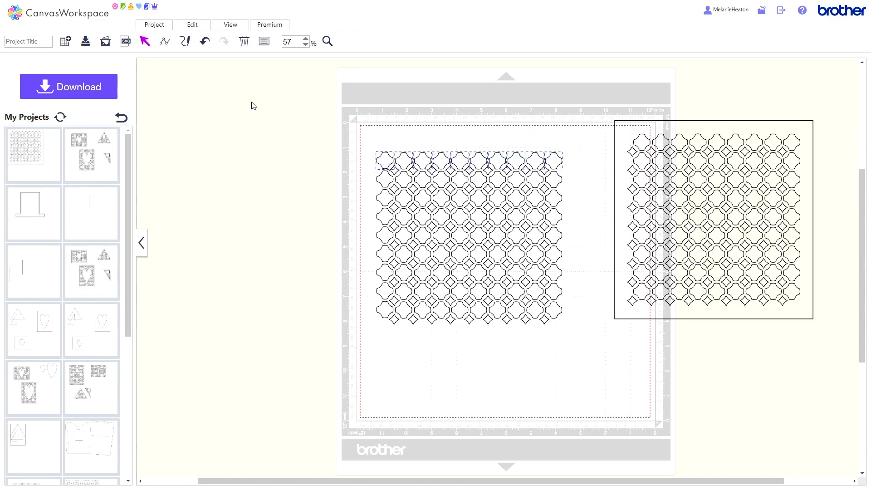
pyautogui.click(192, 25)
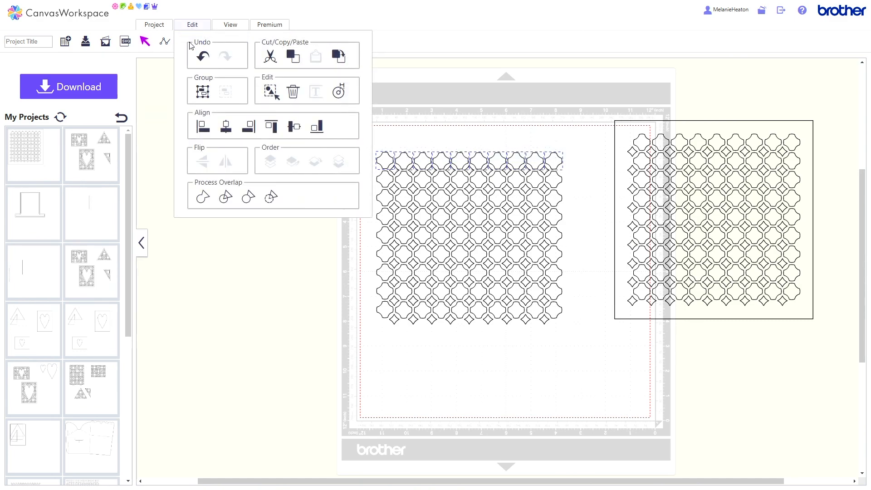
pyautogui.click(203, 93)
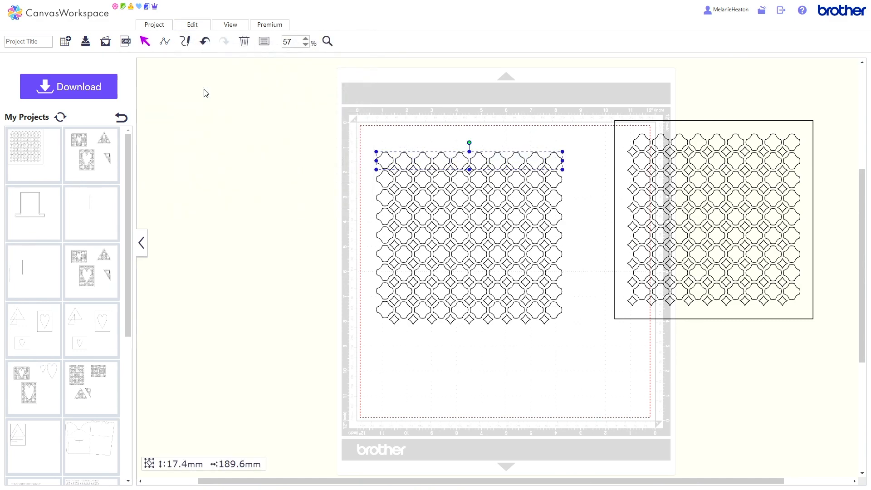
# - Duplicate the grouped top row and align the copy below the last row of small diamonds at the pattern's bottom edge
pyautogui.click(186, 27)
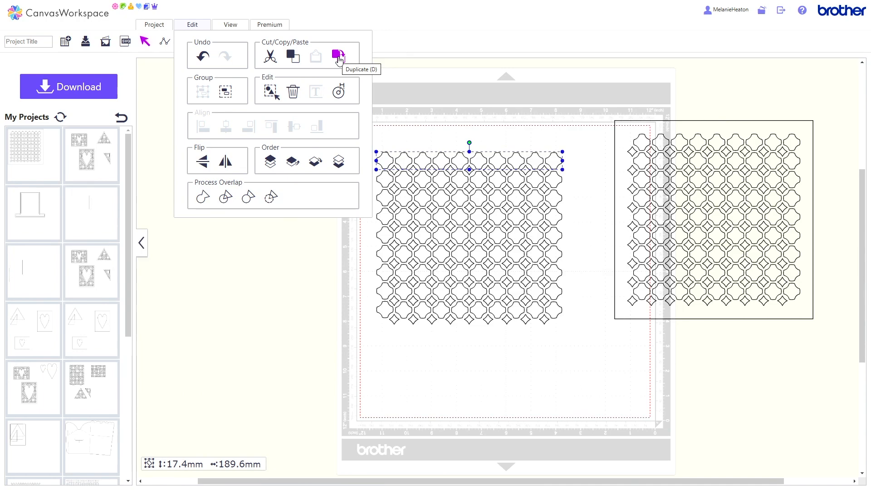
pyautogui.click(339, 56)
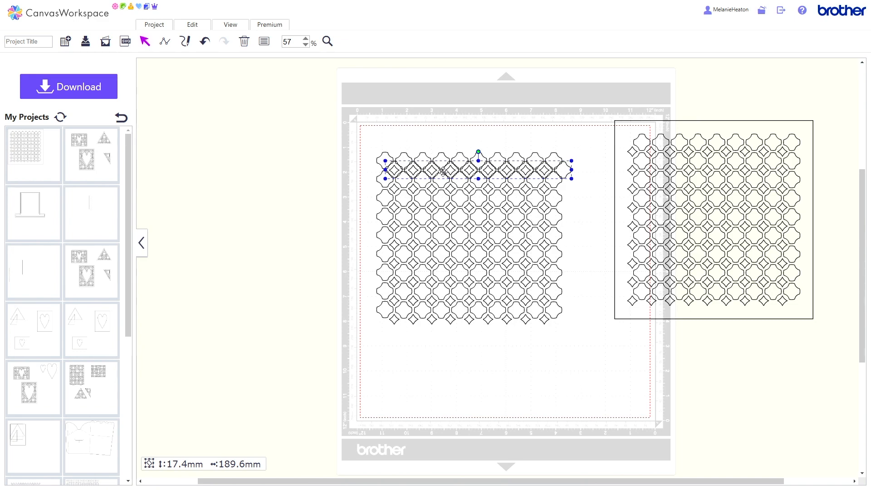
pyautogui.moveTo(443, 170); pyautogui.dragTo(422, 327)
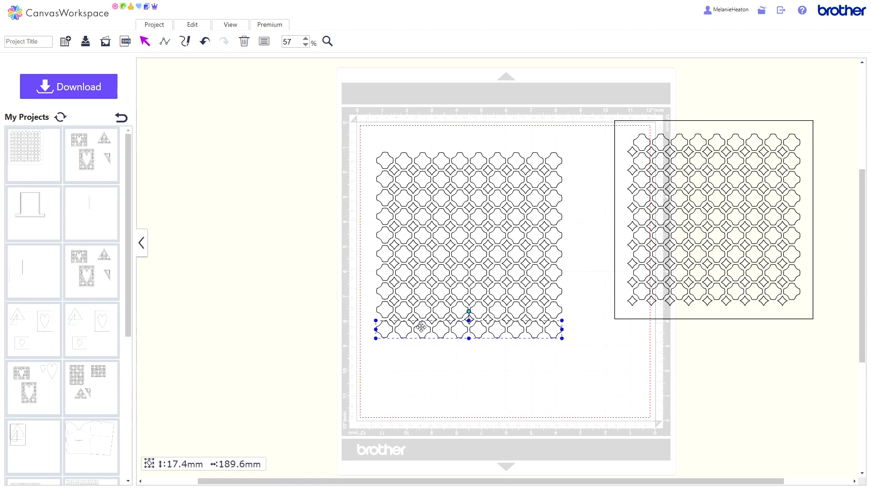
pyautogui.moveTo(421, 327); pyautogui.dragTo(422, 327)
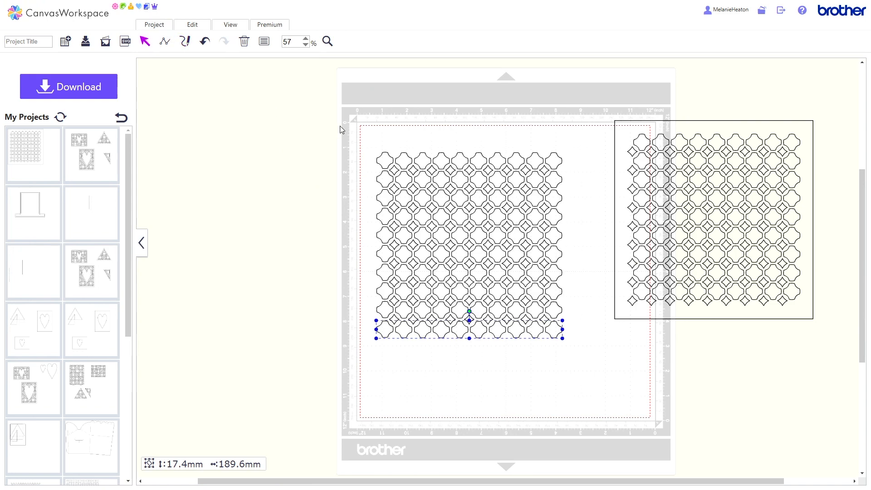
# - Combine all shapes of the completed pattern on the mat into one group
pyautogui.moveTo(340, 126); pyautogui.dragTo(578, 359)
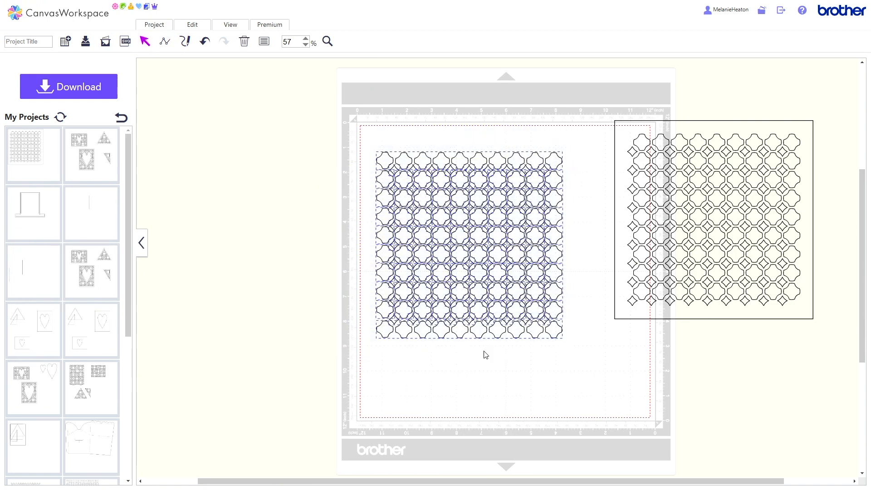
pyautogui.click(191, 26)
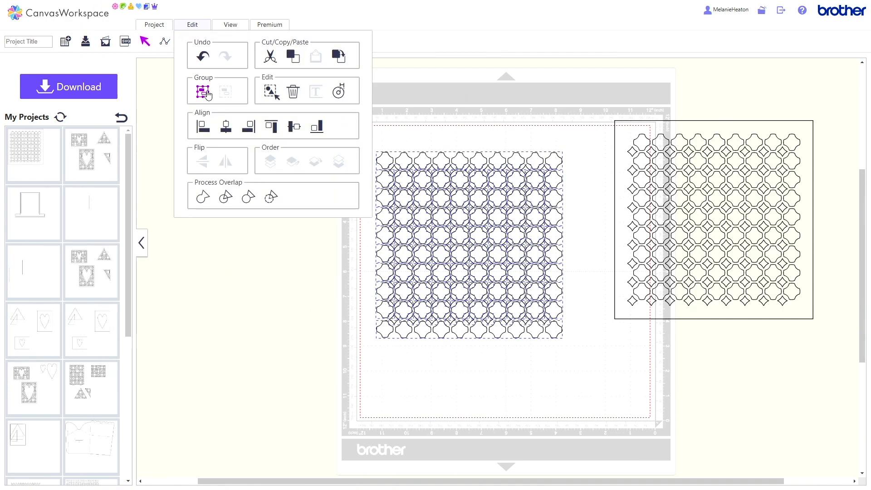
pyautogui.click(207, 94)
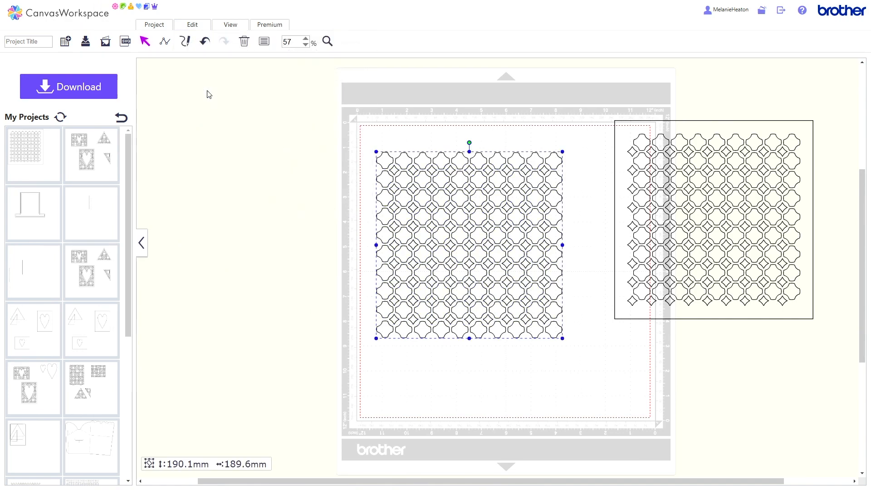
# - Add a plain square from the Basic patterns to the mat
pyautogui.click(122, 118)
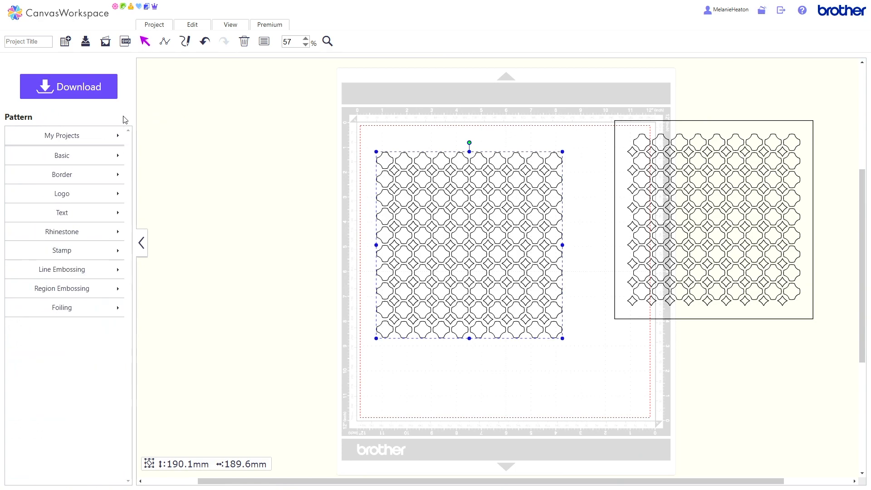
pyautogui.click(84, 158)
pyautogui.click(17, 141)
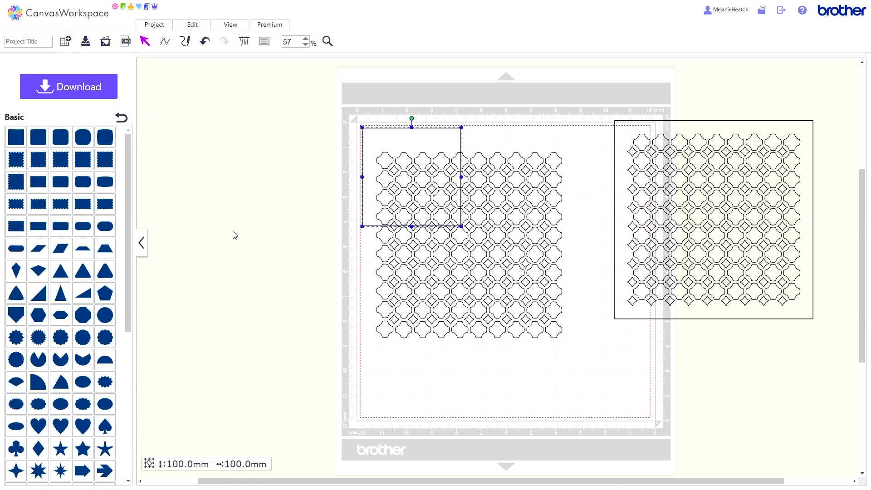
# - Enlarge the square to about 215.6 mm per side, framing the grouped pattern, and split it with the pattern using overlap processing
pyautogui.moveTo(460, 225); pyautogui.dragTo(576, 435)
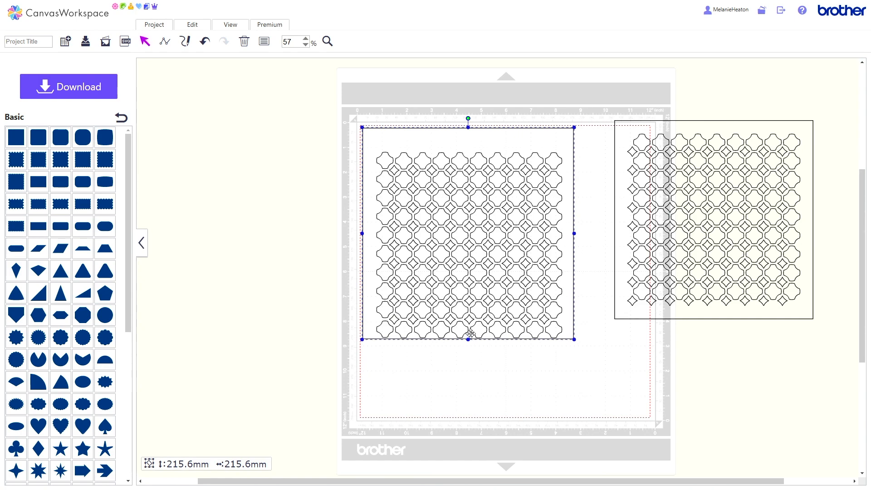
pyautogui.moveTo(470, 333); pyautogui.dragTo(473, 343)
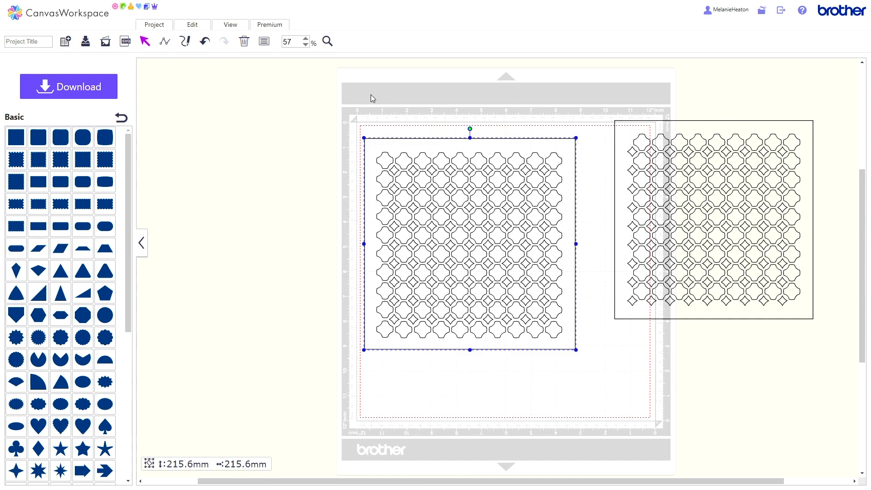
pyautogui.moveTo(371, 94); pyautogui.dragTo(411, 196)
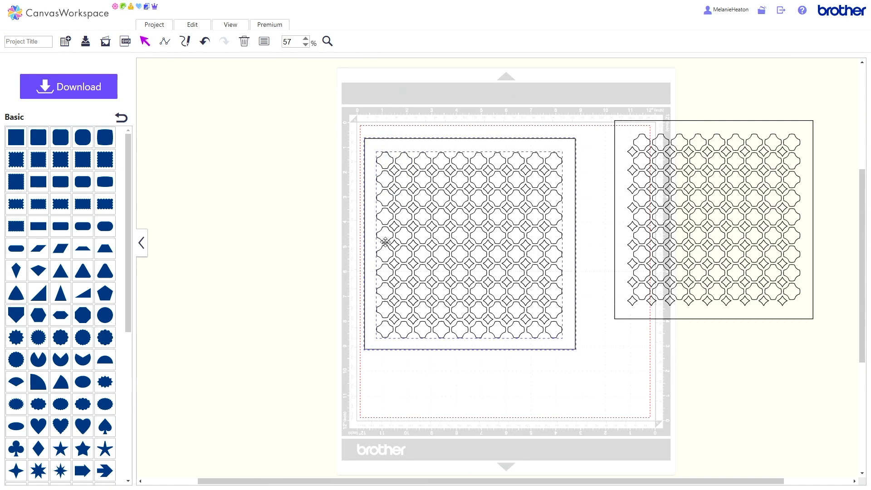
pyautogui.click(194, 25)
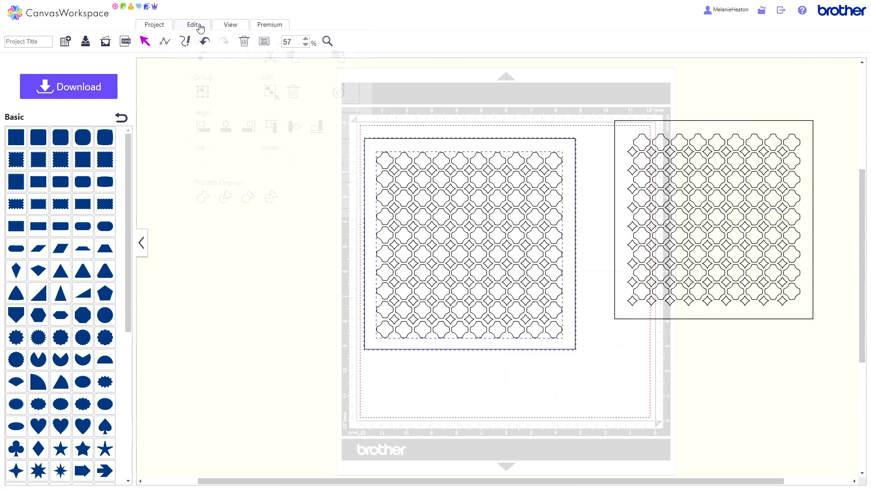
pyautogui.click(226, 199)
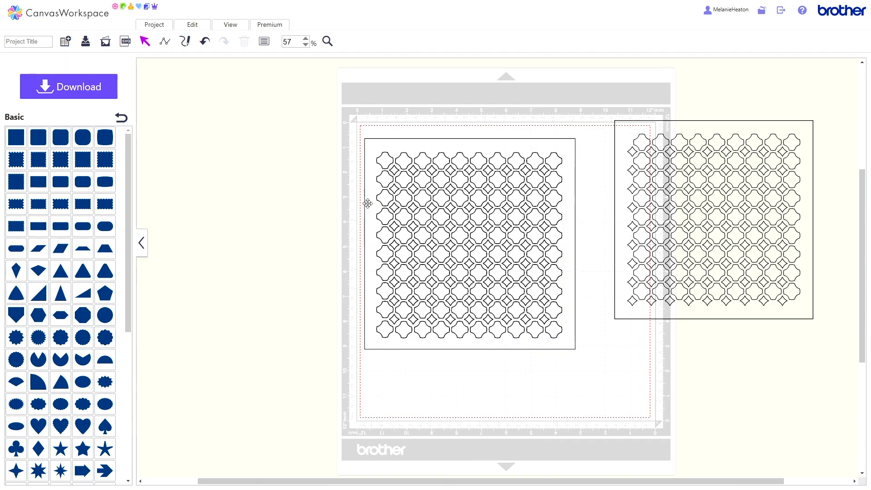
# - Move the cut-through square sheet off the mat and group all the loose pattern pieces left behind
pyautogui.moveTo(366, 200); pyautogui.dragTo(135, 135)
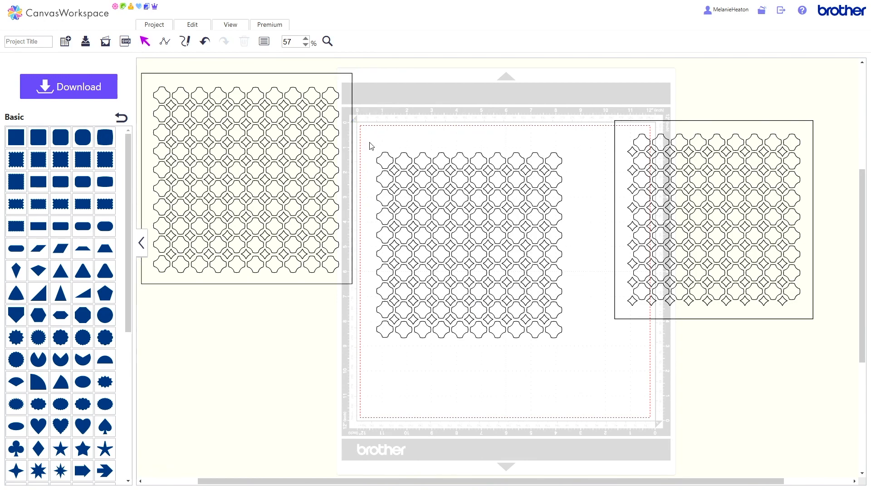
pyautogui.moveTo(369, 143); pyautogui.dragTo(574, 363)
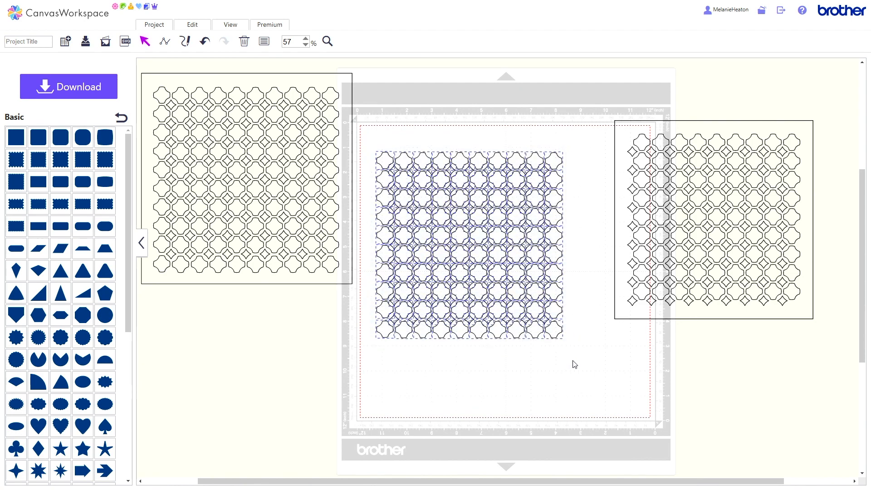
pyautogui.click(193, 25)
pyautogui.click(203, 93)
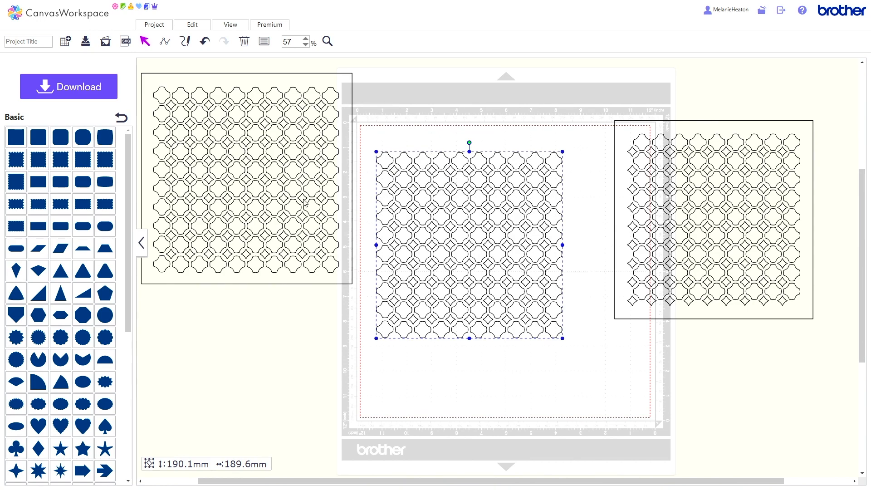
# - Save the project with both framed pattern sheets and the loose pattern group
pyautogui.click(159, 27)
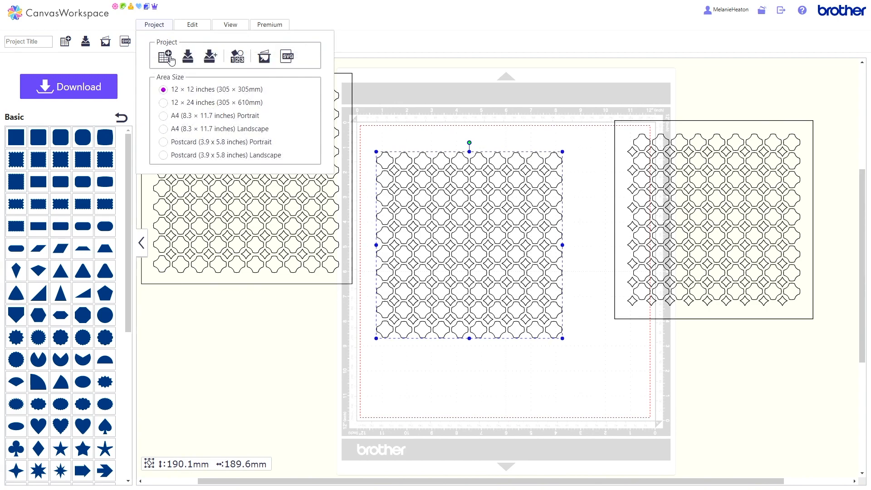
pyautogui.click(211, 58)
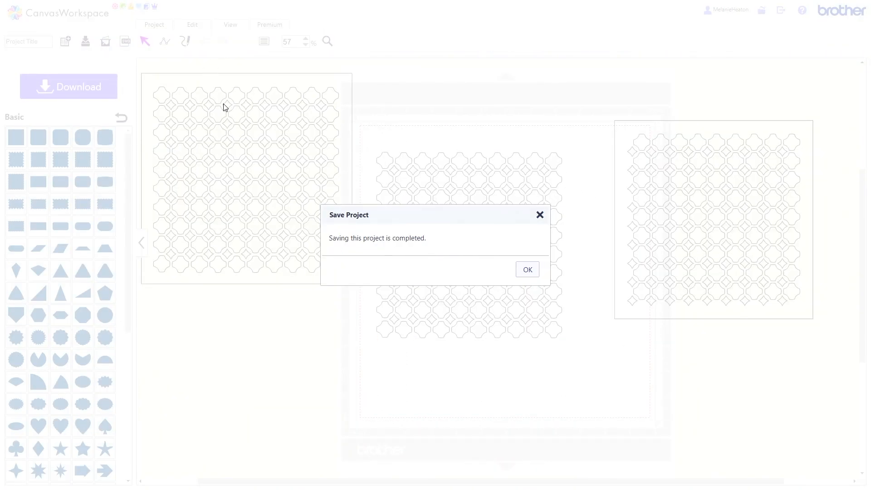
pyautogui.click(527, 270)
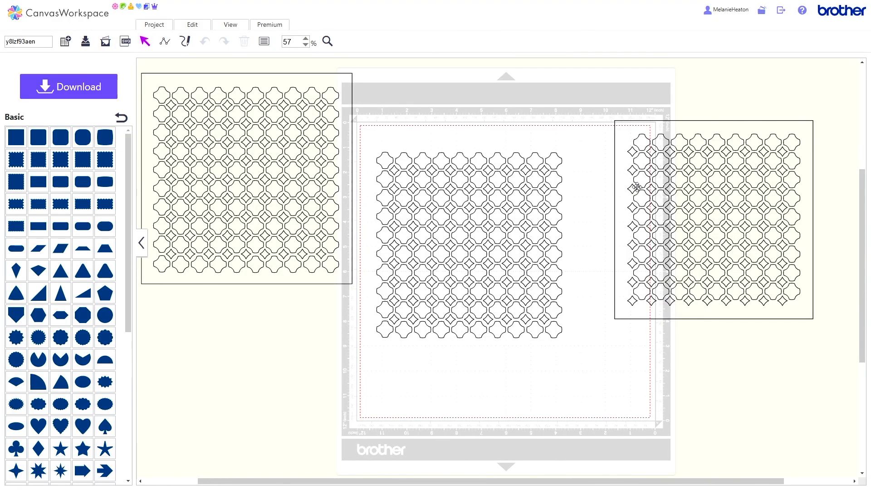
# - Delete the loose pattern group and the older, smaller framed sheet, and move the new framed sheet onto the mat
pyautogui.click(400, 158)
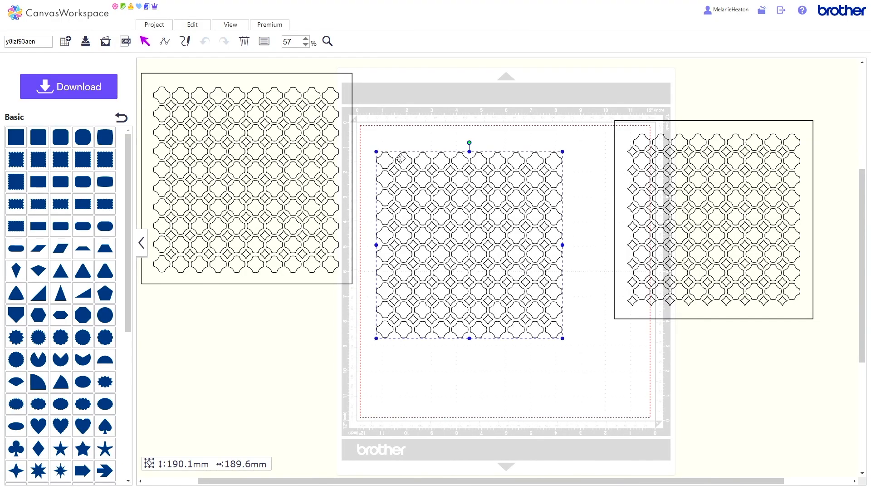
pyautogui.click(244, 43)
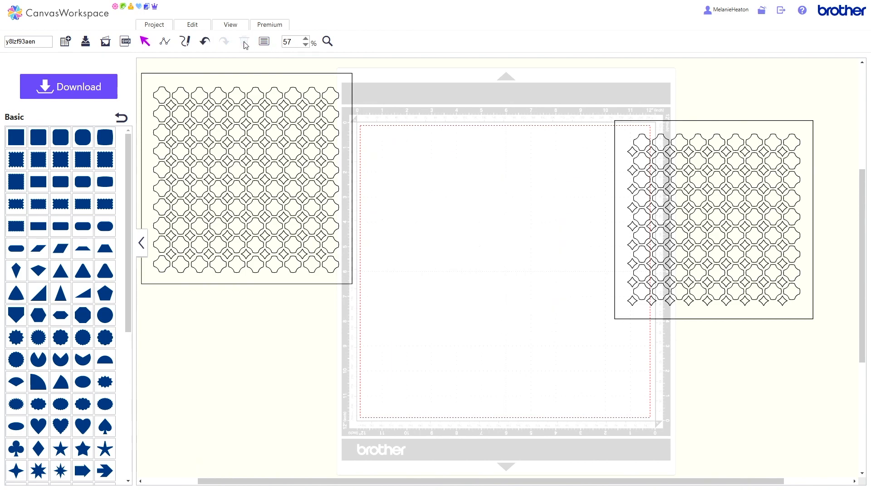
pyautogui.moveTo(259, 157); pyautogui.dragTo(414, 210)
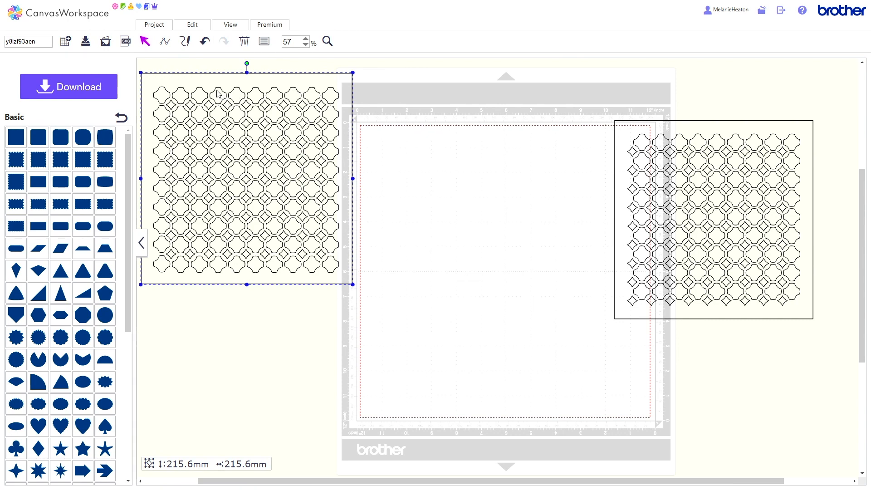
pyautogui.moveTo(217, 90); pyautogui.dragTo(279, 130)
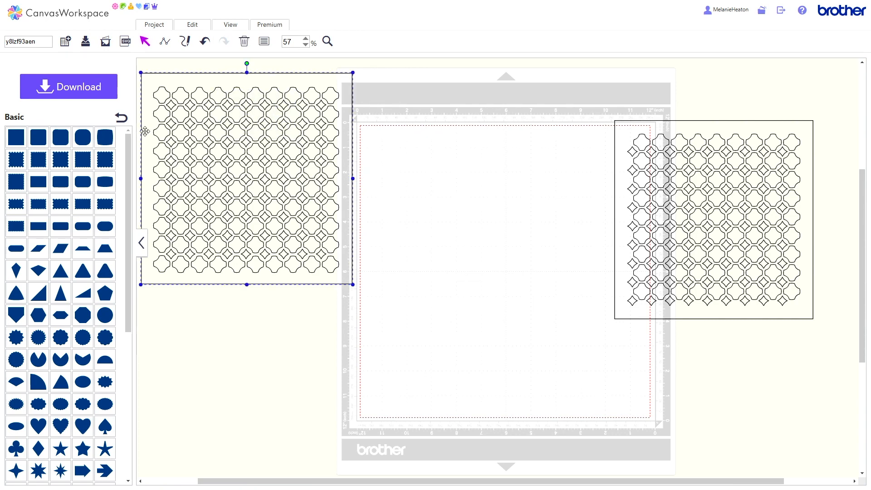
pyautogui.moveTo(159, 131); pyautogui.dragTo(193, 145)
pyautogui.click(616, 212)
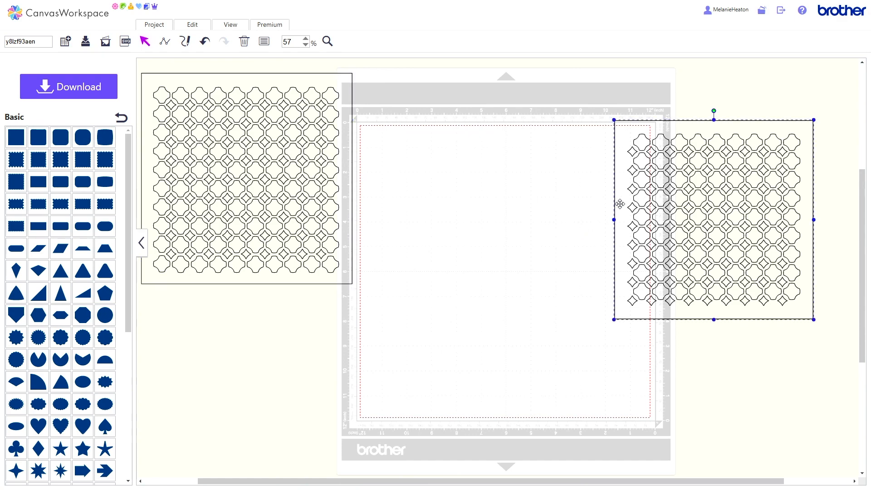
pyautogui.click(245, 41)
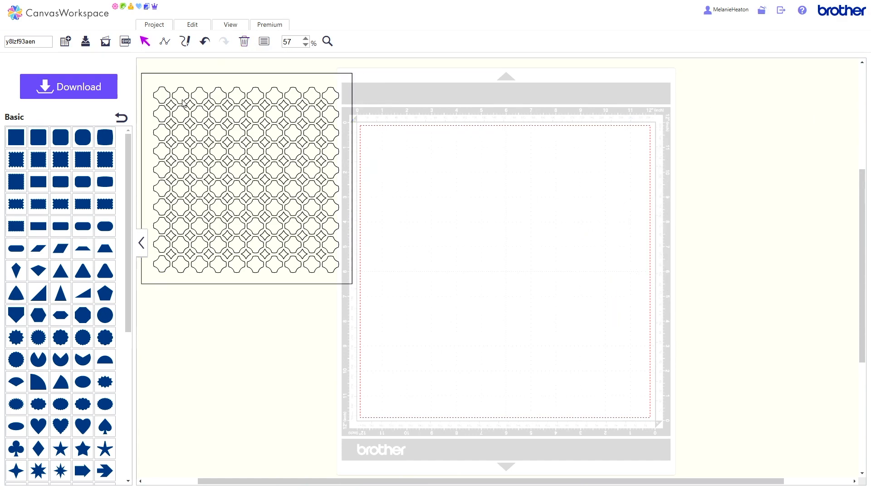
pyautogui.moveTo(183, 81); pyautogui.dragTo(419, 143)
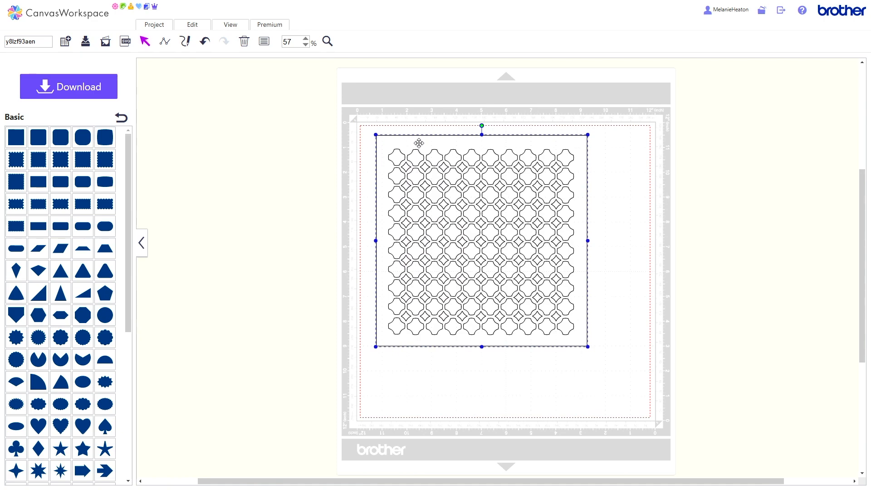
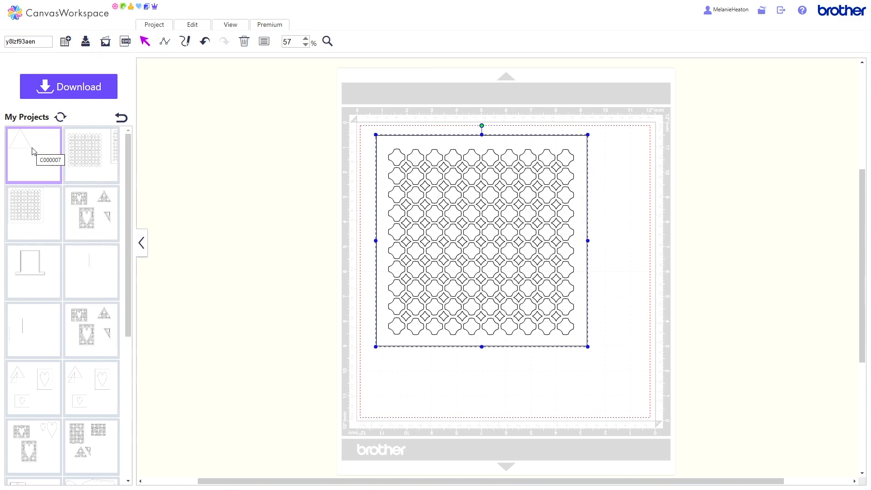
# - Insert the saved triangle C000007 from My Projects and place it beside the framed pattern sheet
pyautogui.click(39, 148)
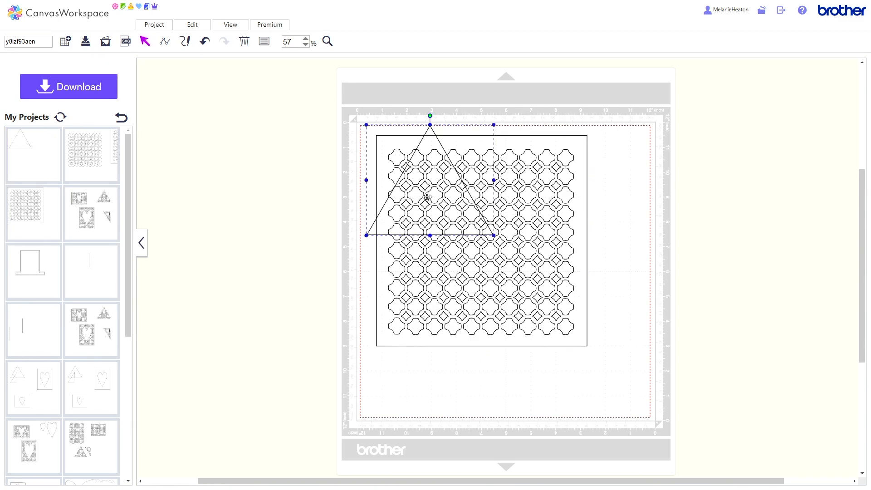
pyautogui.moveTo(424, 199); pyautogui.dragTo(471, 244)
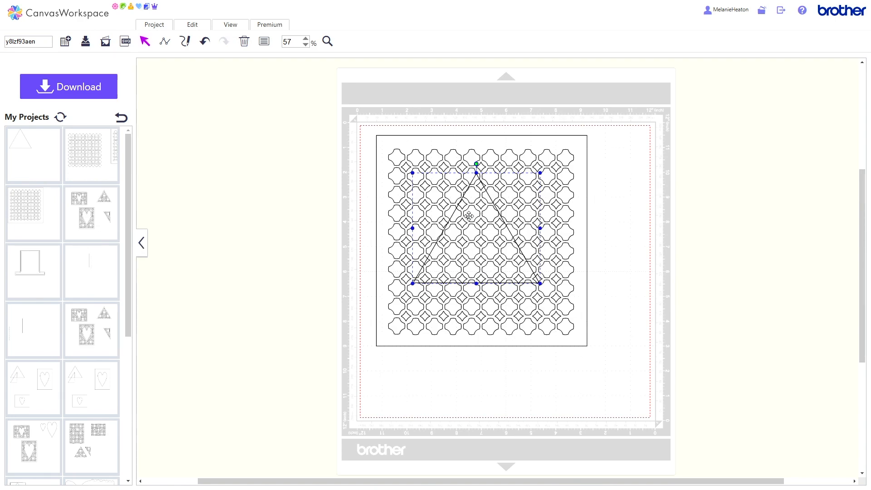
pyautogui.moveTo(469, 216); pyautogui.dragTo(653, 182)
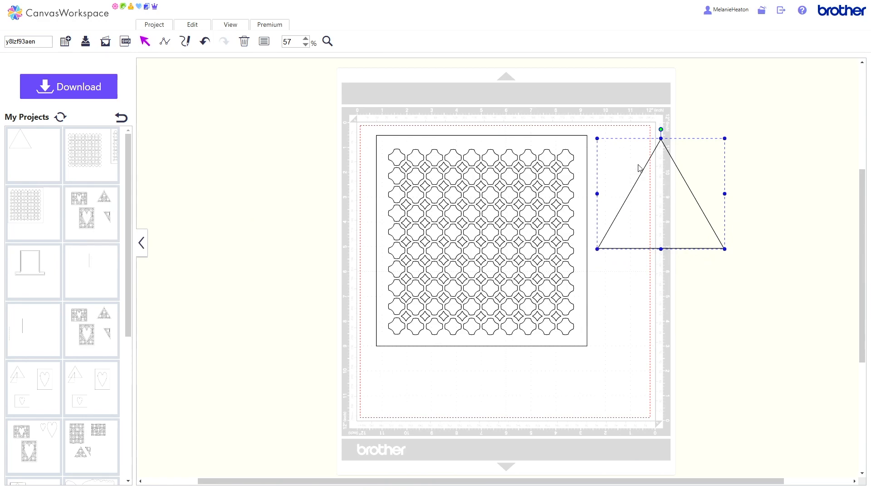
# - Create an inward offset line of the triangle with 3 mm spacing and round corners, leaving the original line as is
pyautogui.click(184, 28)
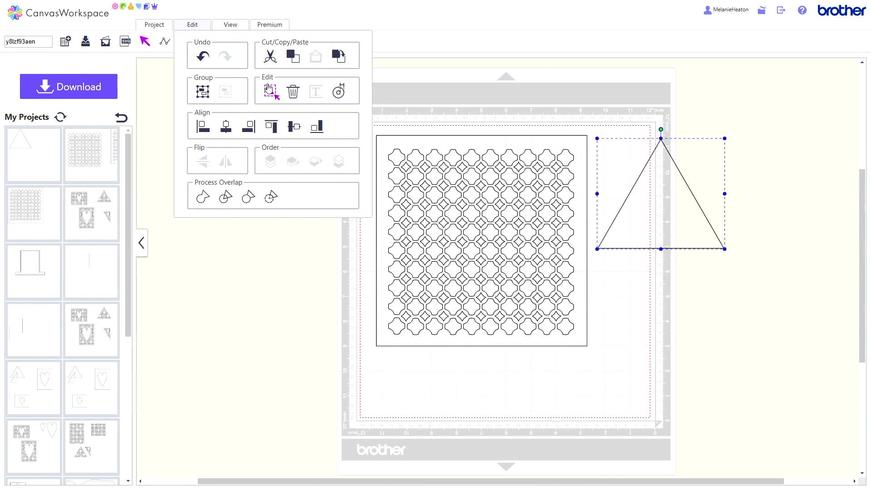
pyautogui.click(338, 94)
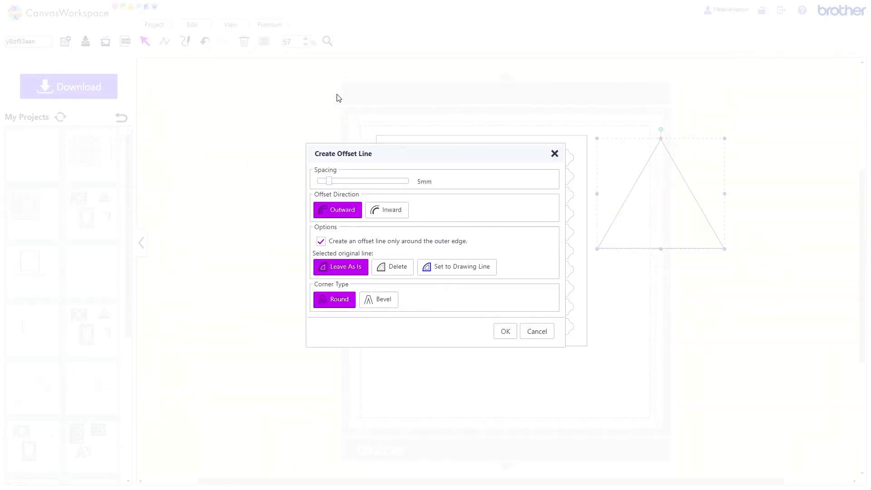
pyautogui.click(325, 181)
pyautogui.click(384, 211)
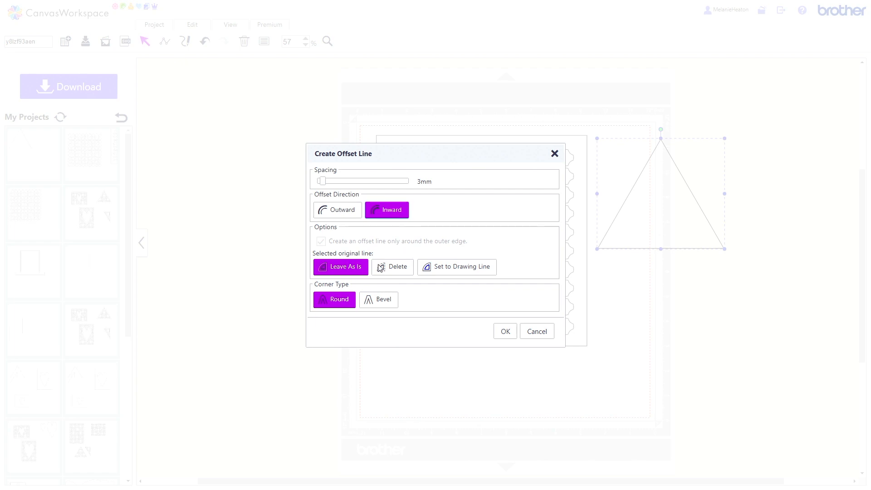
pyautogui.click(506, 332)
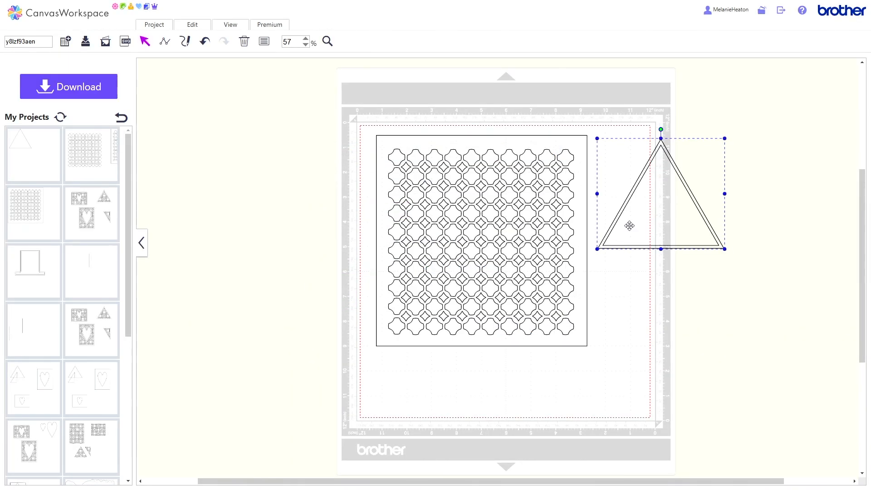
# - Park the outer triangle off the mat and place the smaller offset triangle over the middle of the pattern
pyautogui.moveTo(630, 223); pyautogui.dragTo(626, 341)
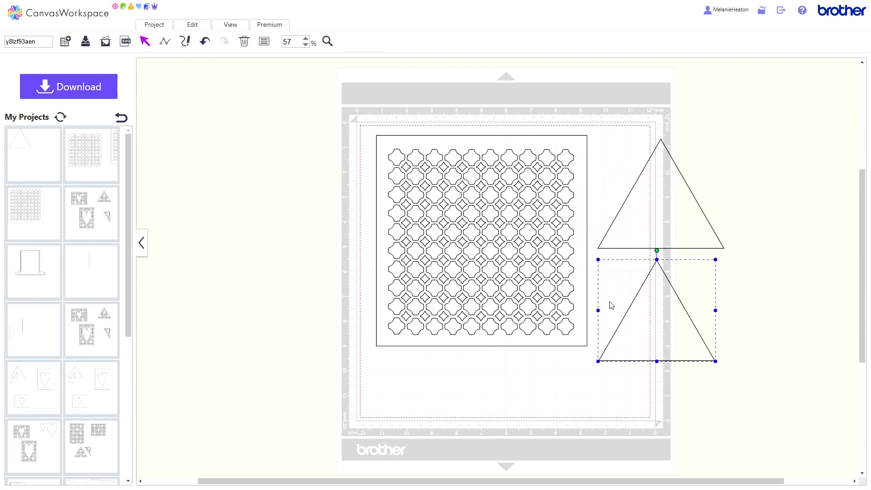
pyautogui.moveTo(664, 200); pyautogui.dragTo(751, 140)
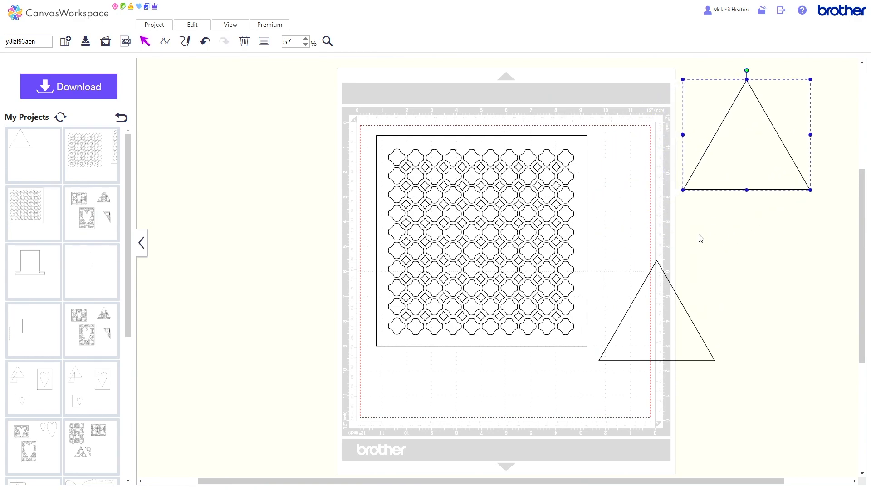
pyautogui.moveTo(658, 290); pyautogui.dragTo(483, 224)
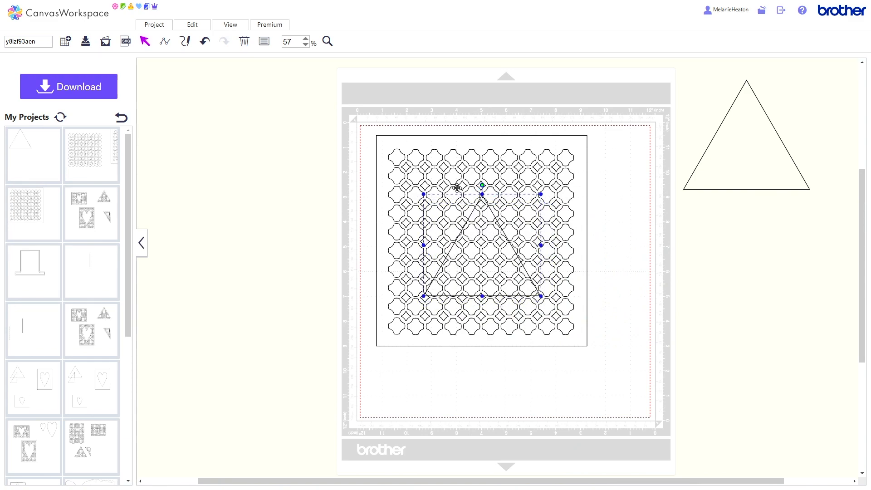
# - Select the framed sheet and the small triangle together and centre-align them horizontally and vertically
pyautogui.click(411, 125)
pyautogui.moveTo(411, 123); pyautogui.dragTo(483, 281)
pyautogui.click(202, 29)
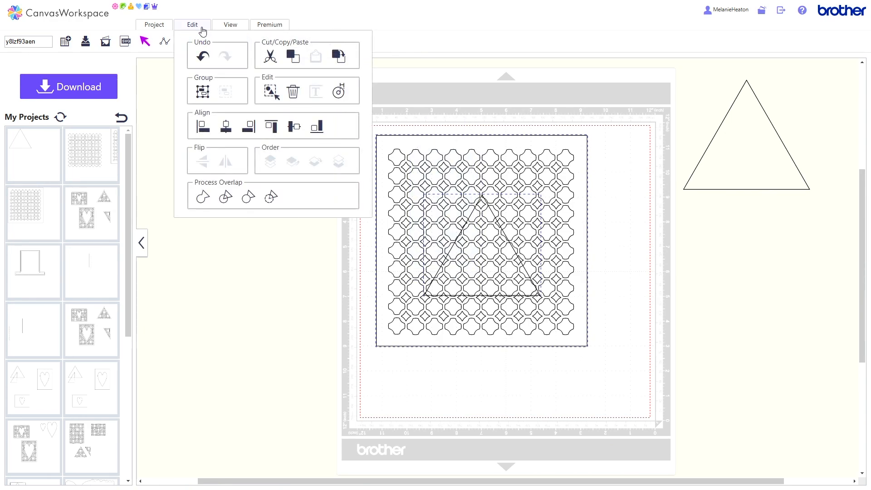
pyautogui.click(225, 129)
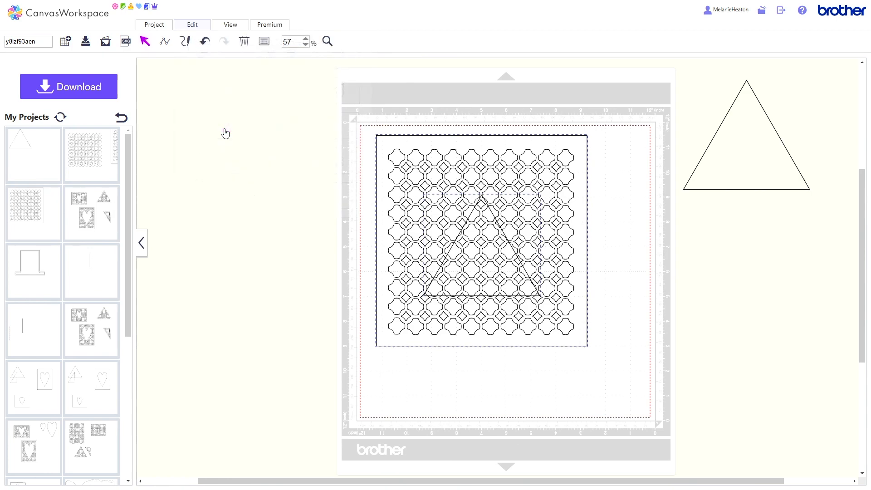
pyautogui.click(196, 27)
pyautogui.click(294, 128)
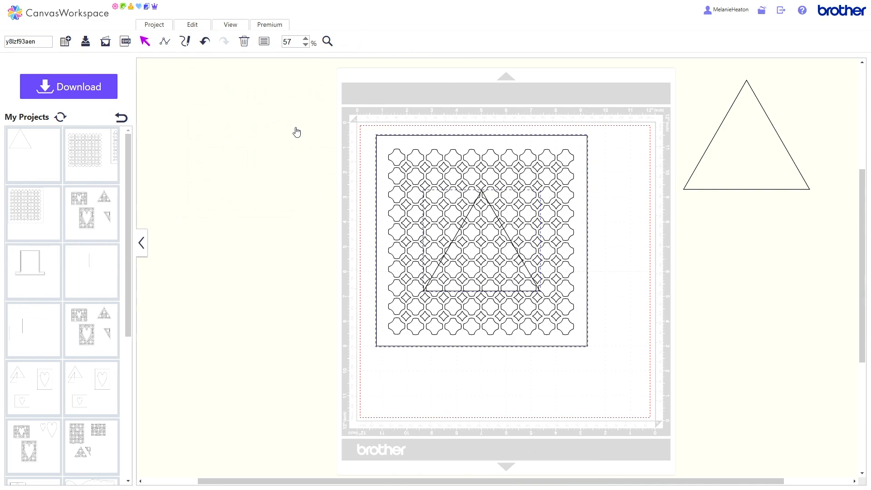
pyautogui.click(610, 198)
# - Nudge the small triangle upward until its tip sits on the small diamond between the second and third quatrefoil rows
pyautogui.click(480, 231)
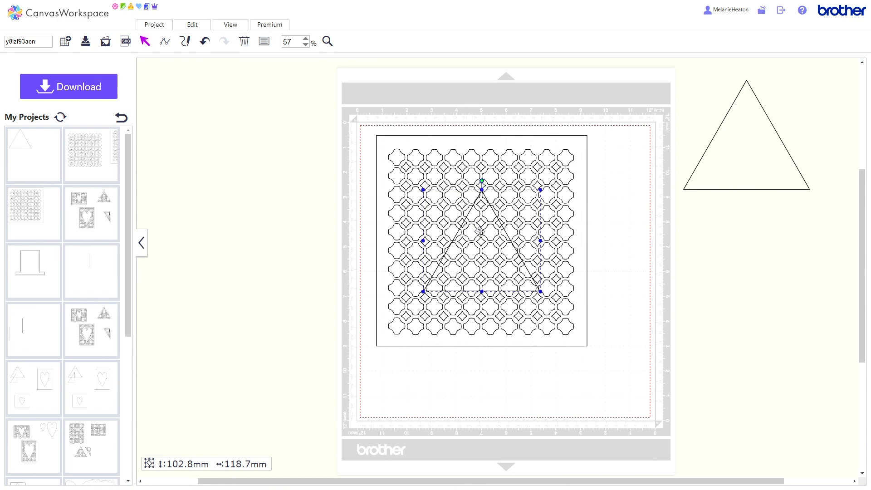
pyautogui.press('Up')
pyautogui.press('Up')
pyautogui.press('Up')
pyautogui.press('Up')
pyautogui.press('Up')
pyautogui.press('Up')
pyautogui.press('Up')
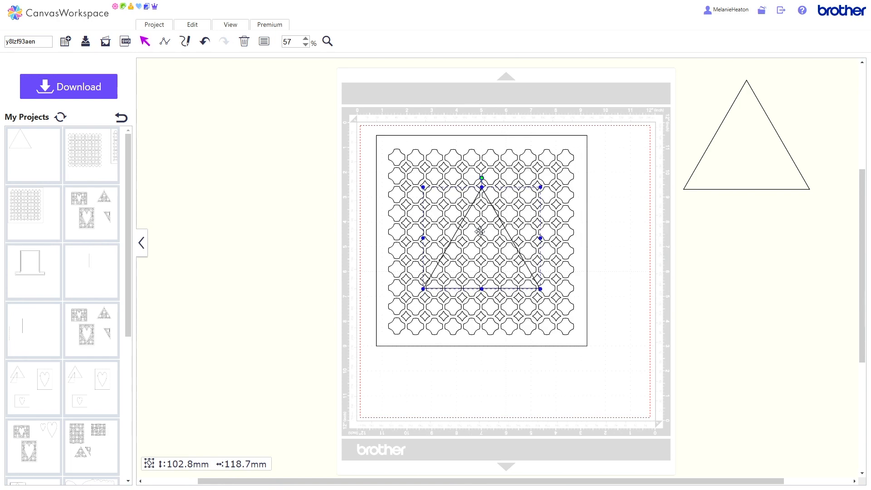
pyautogui.press('Up')
pyautogui.press('Up')
pyautogui.press('Up')
pyautogui.press('Up')
pyautogui.press('Up')
pyautogui.press('Up')
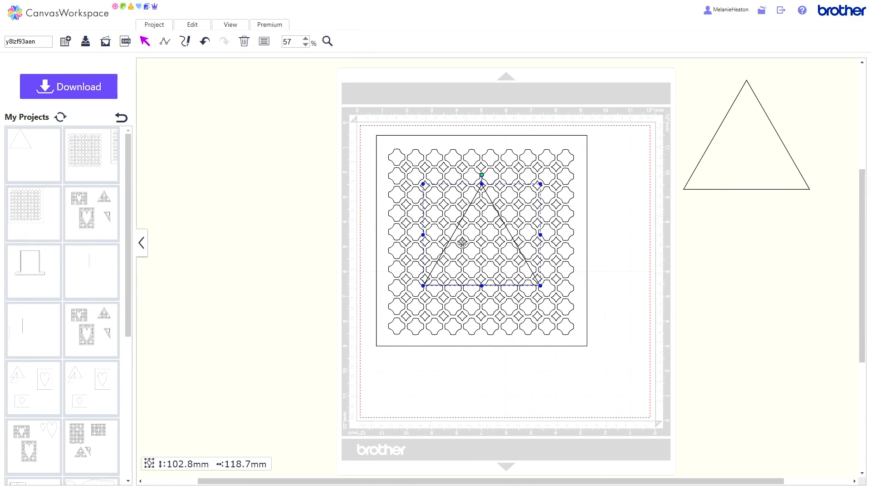
# - Nudge the small triangle left so its tip centres on the small diamond, and send it behind the framed sheet
pyautogui.press('Left')
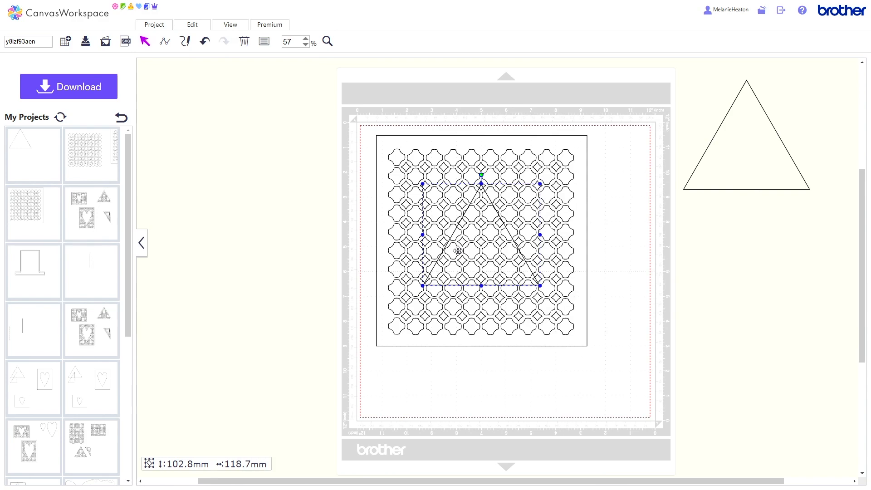
pyautogui.press('Left')
pyautogui.click(188, 27)
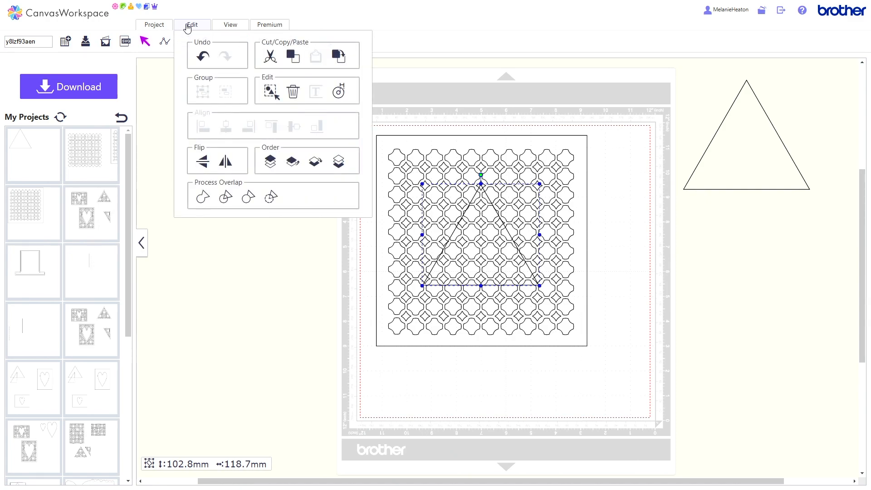
pyautogui.click(340, 164)
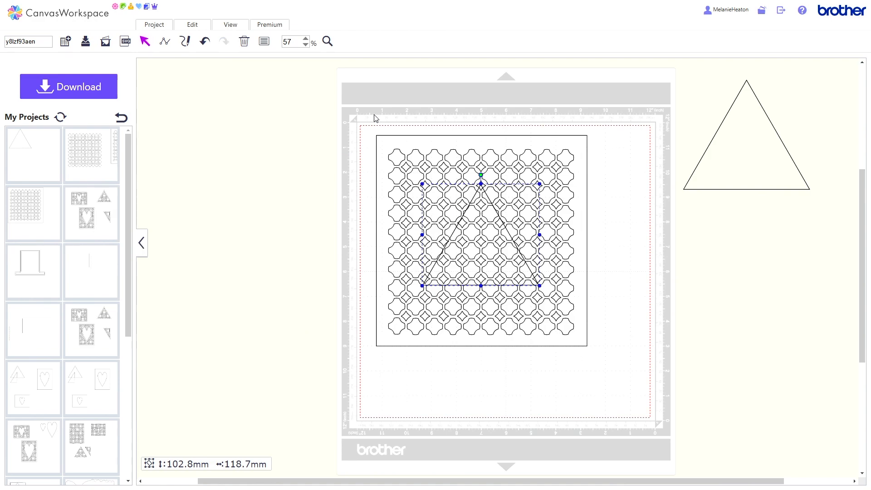
# - Select the small triangle with the framed sheet and subtract the sheet from it, keeping only the pattern cut-outs inside the triangle
pyautogui.moveTo(375, 116); pyautogui.dragTo(560, 334)
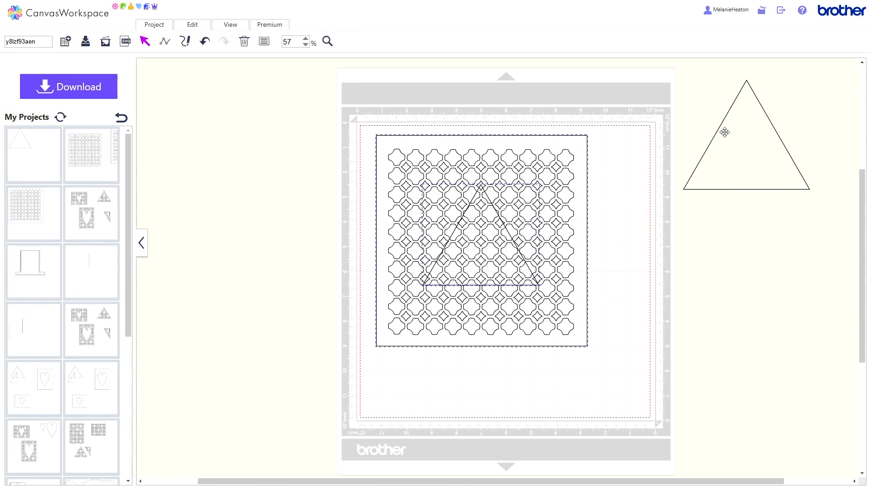
pyautogui.click(204, 28)
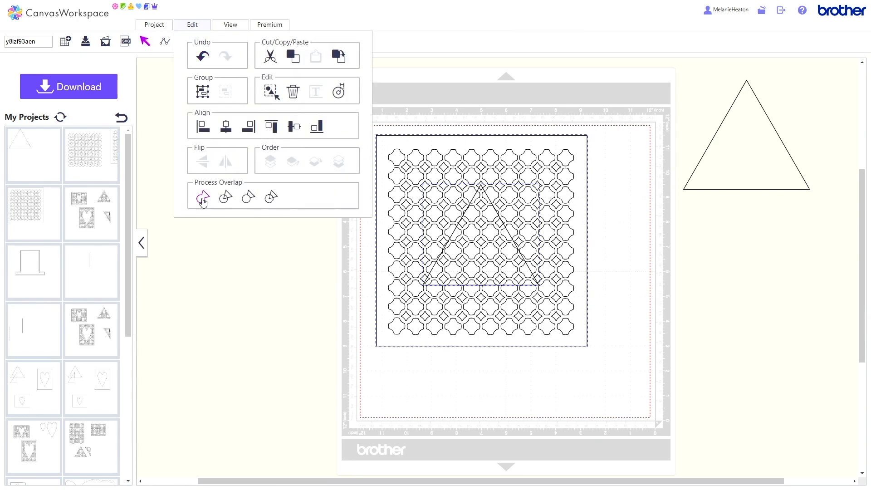
pyautogui.click(271, 199)
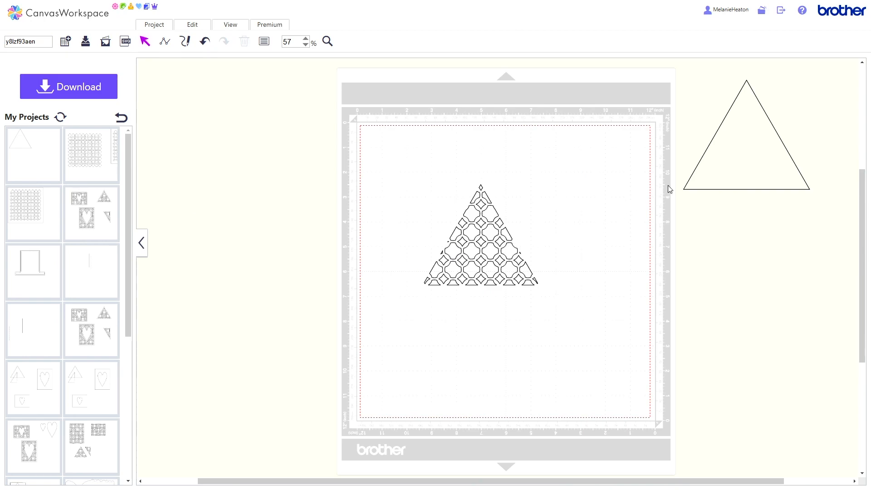
# - Move the outer triangle over the patterned pieces, select both and centre-align them horizontally and vertically
pyautogui.moveTo(694, 181); pyautogui.dragTo(433, 267)
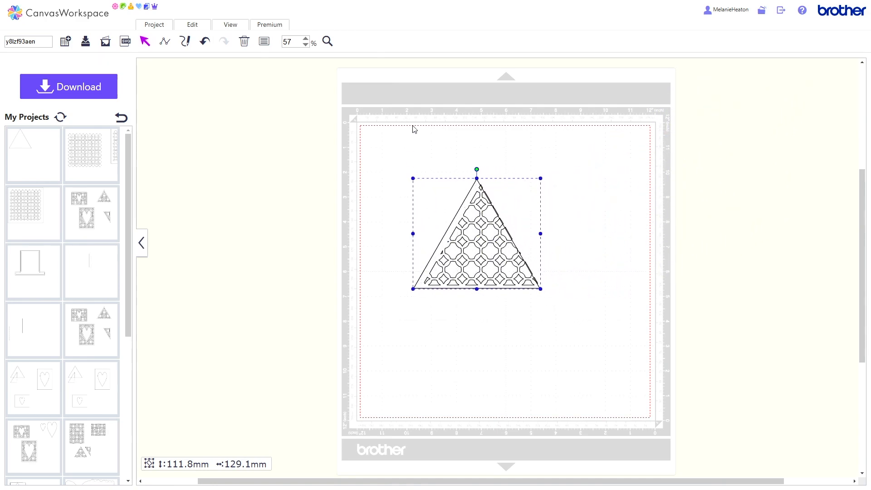
pyautogui.moveTo(412, 126); pyautogui.dragTo(504, 286)
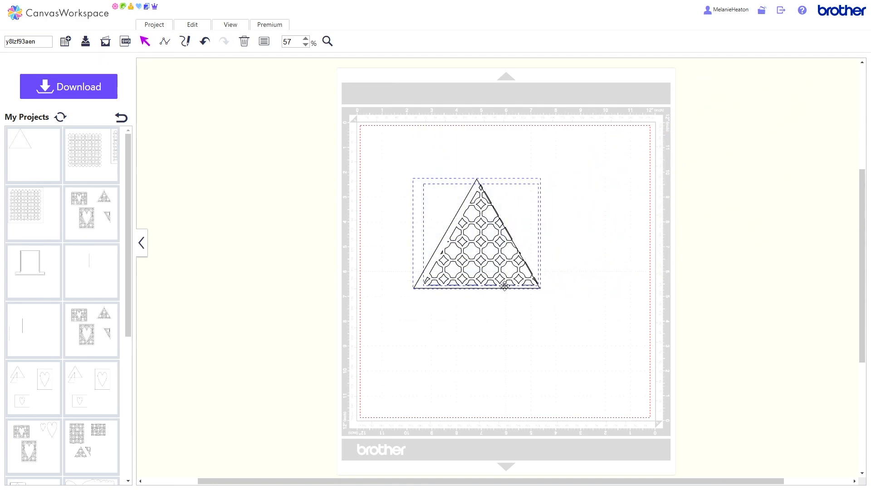
pyautogui.click(200, 29)
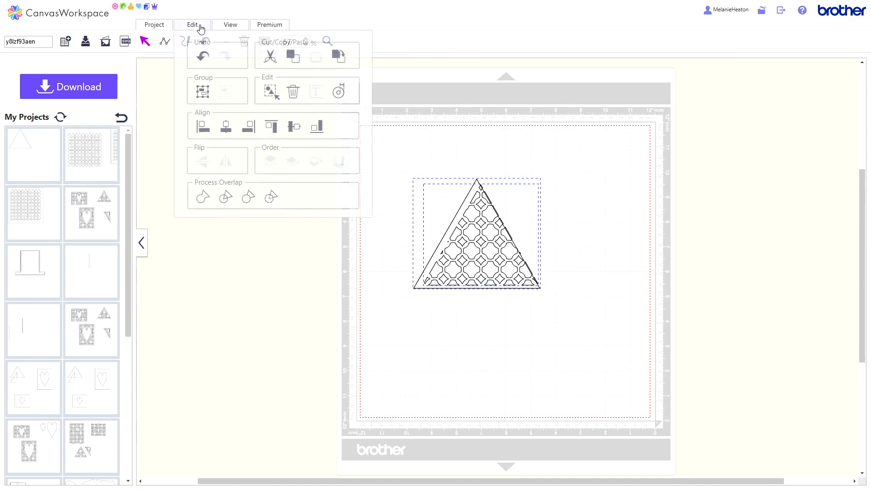
pyautogui.click(226, 132)
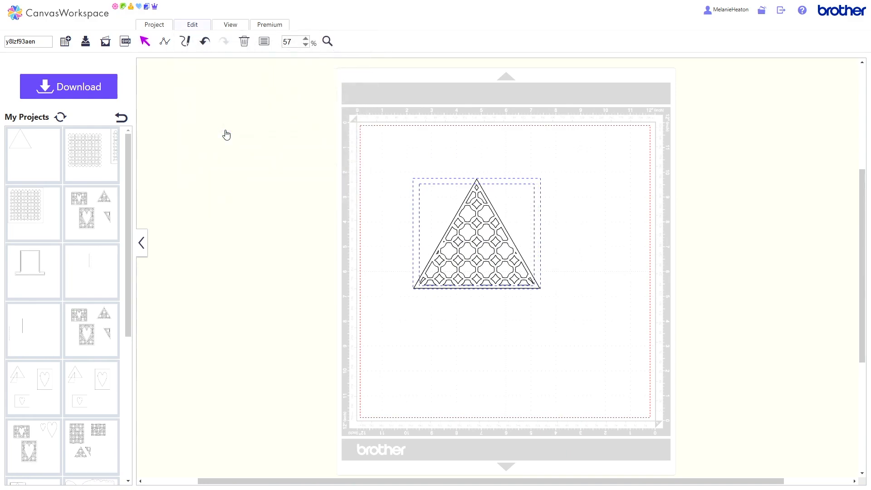
pyautogui.click(194, 28)
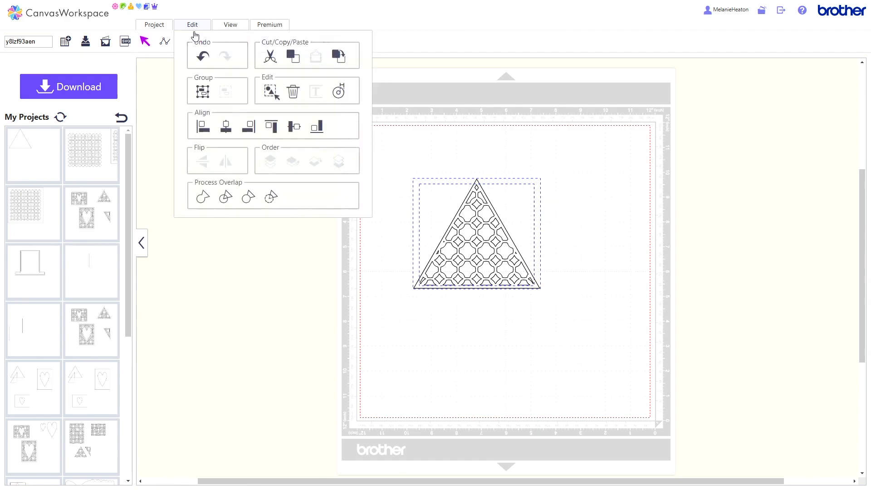
pyautogui.click(296, 128)
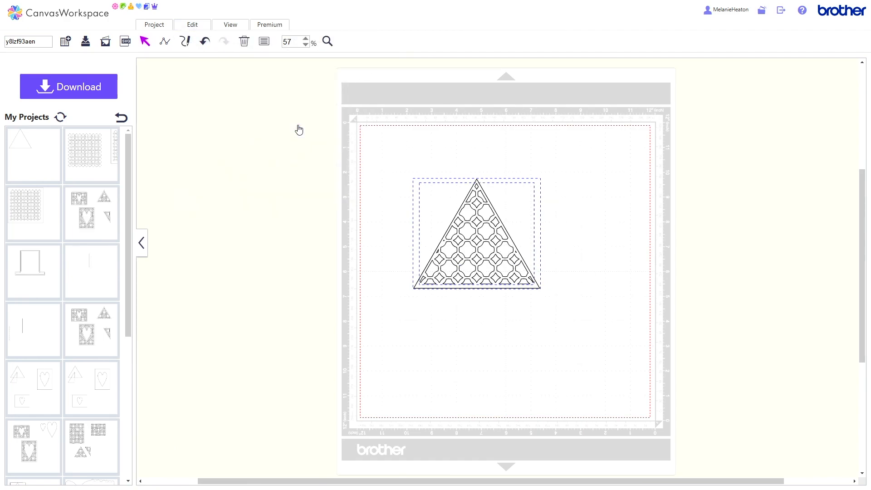
# - Nudge the outer triangle slightly up and left to even out the border around the patterned pieces
pyautogui.click(394, 319)
pyautogui.click(475, 261)
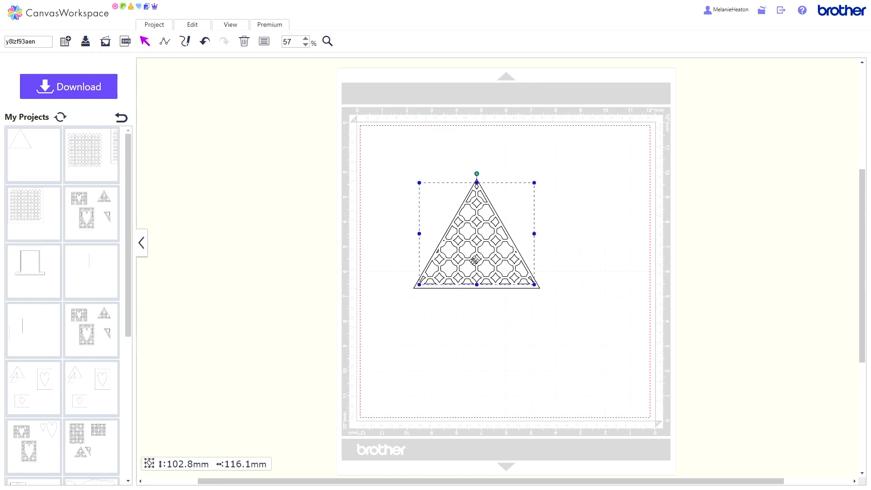
pyautogui.click(455, 302)
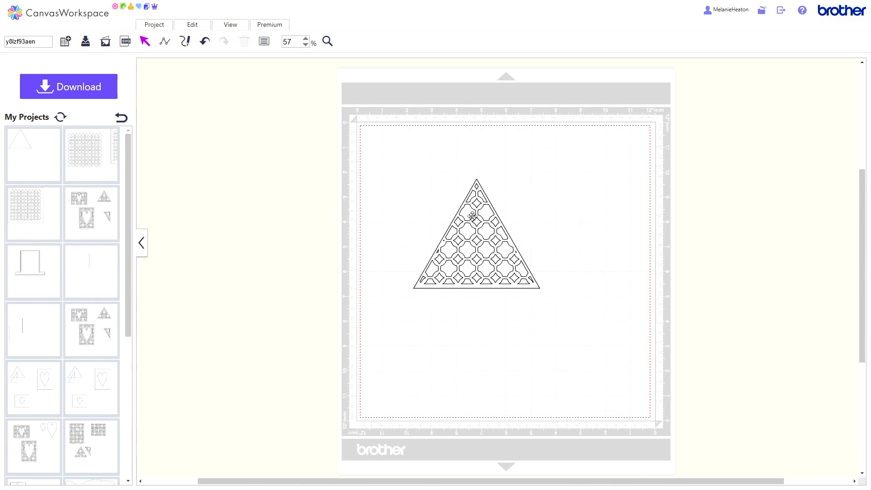
pyautogui.click(470, 286)
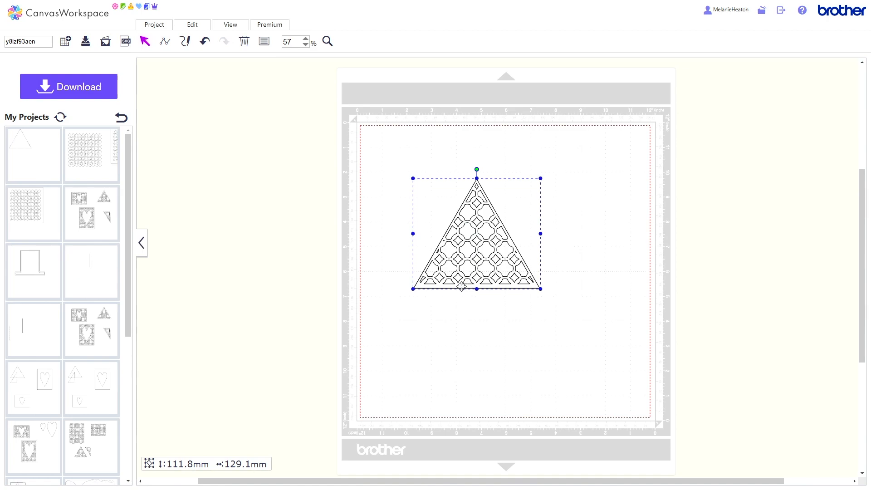
pyautogui.press('Up')
pyautogui.press('Up')
pyautogui.press('Up')
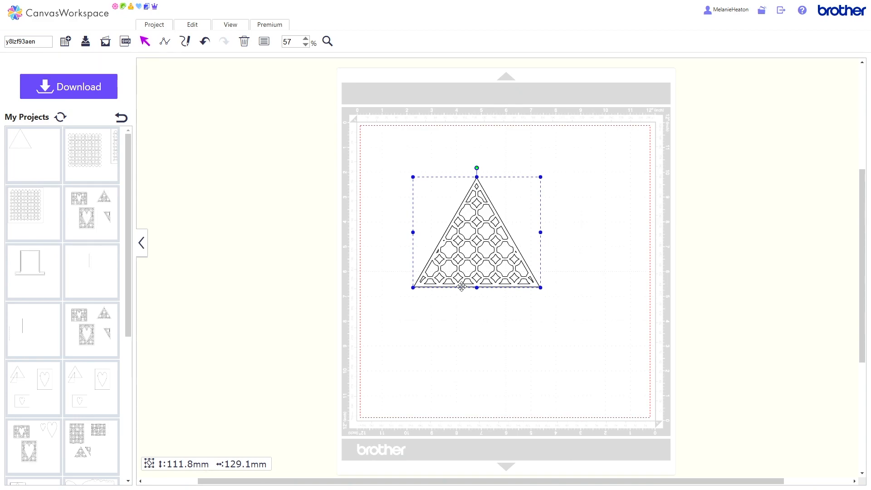
pyautogui.press('Left')
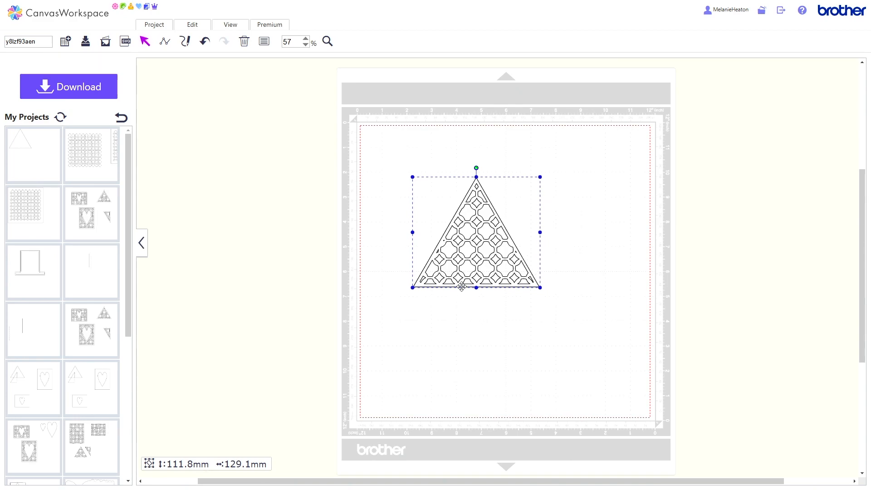
pyautogui.click(404, 151)
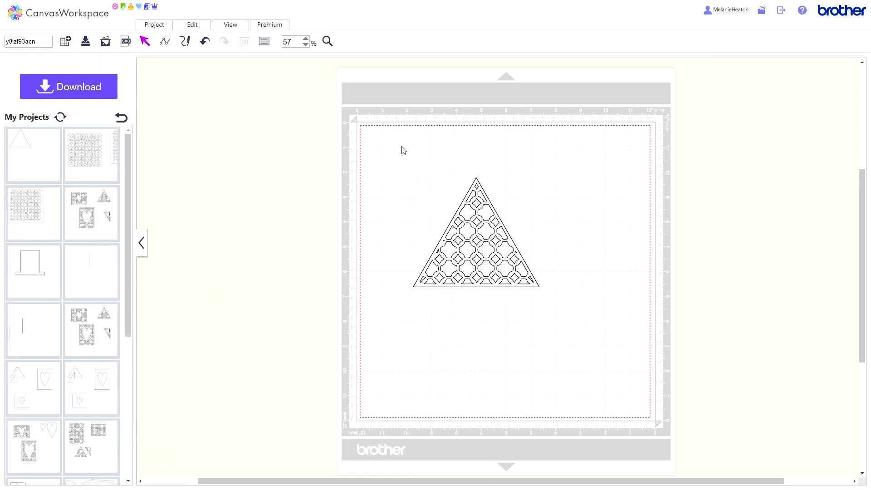
# - Select the outer triangle together with the patterned pieces and group them
pyautogui.moveTo(403, 150); pyautogui.dragTo(540, 355)
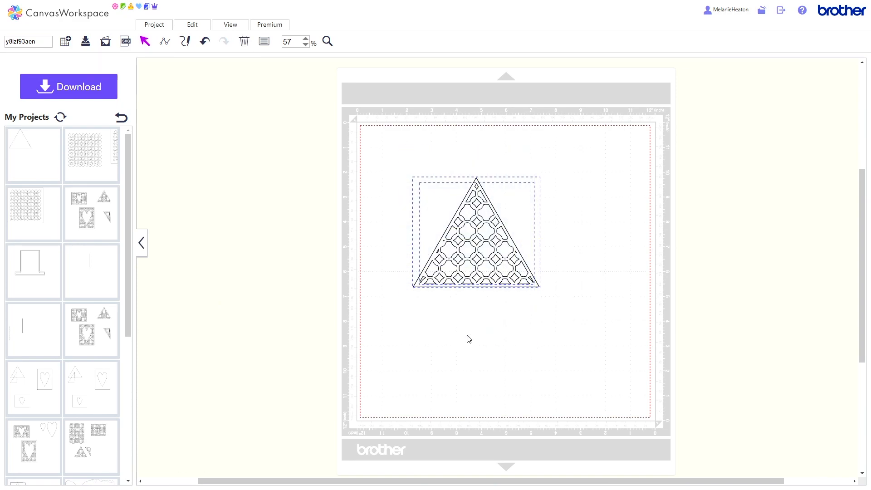
pyautogui.click(194, 28)
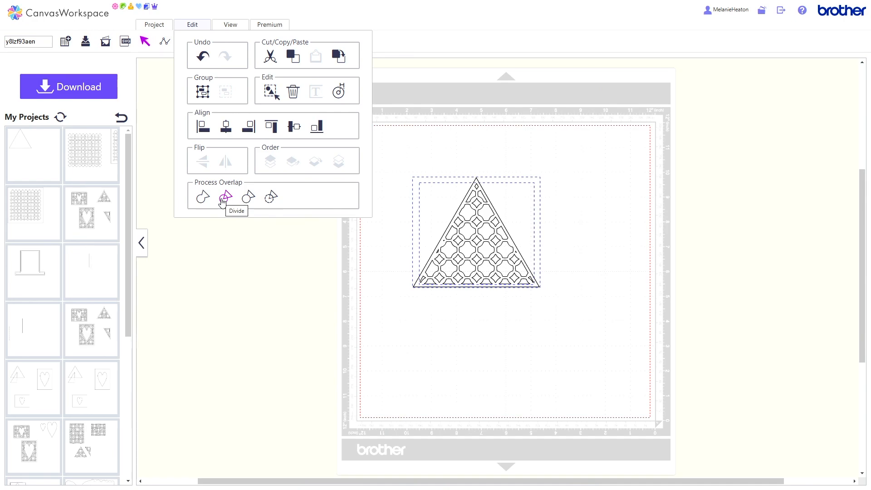
pyautogui.click(211, 94)
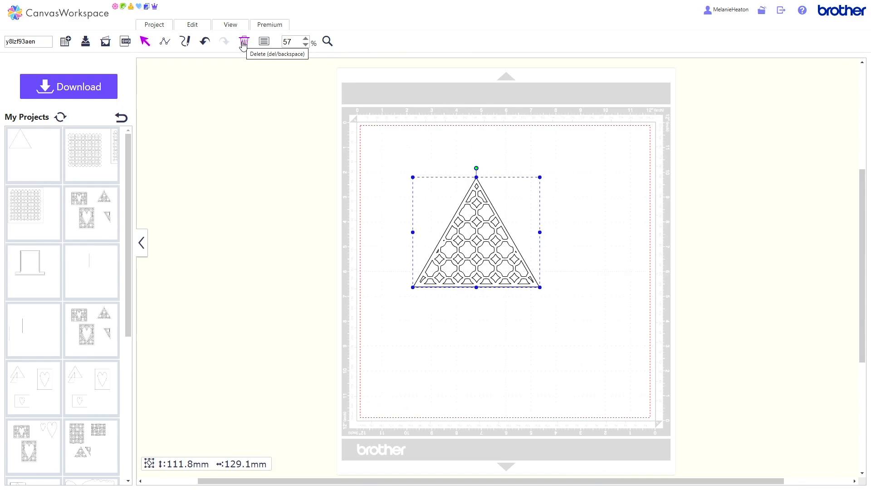
# - Delete the grouped patterned triangle and insert the saved project containing the framed and unframed quatrefoil patterns
pyautogui.click(244, 42)
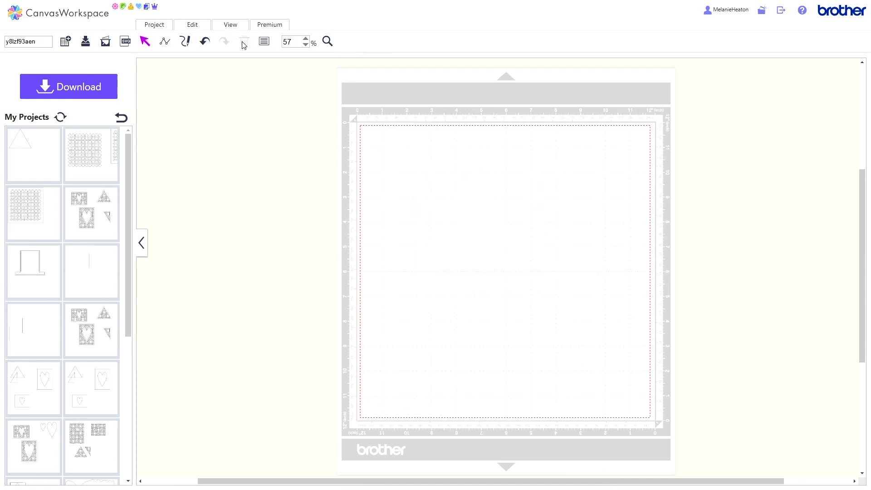
pyautogui.click(78, 160)
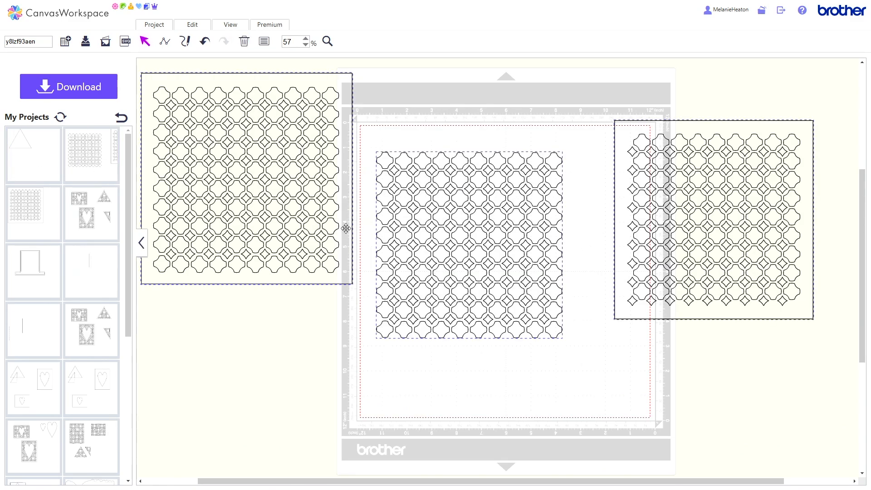
# - Delete the unframed quatrefoil pattern from the middle of the mat
pyautogui.click(408, 137)
pyautogui.click(386, 155)
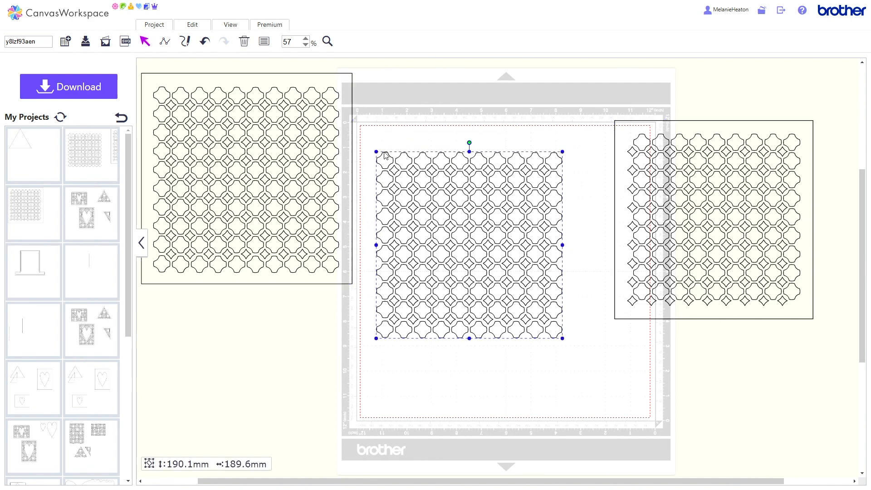
pyautogui.click(245, 42)
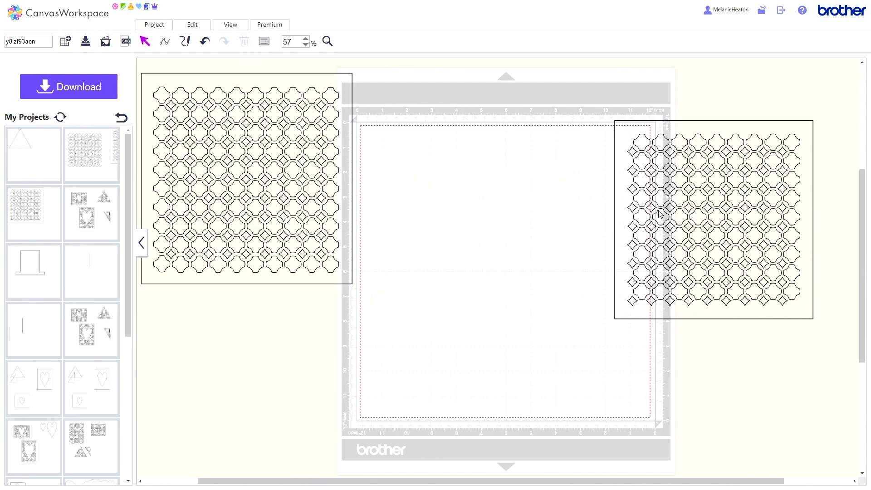
# - Move the larger framed quatrefoil sheet onto the mat and delete the other framed sheet
pyautogui.moveTo(301, 172); pyautogui.dragTo(367, 206)
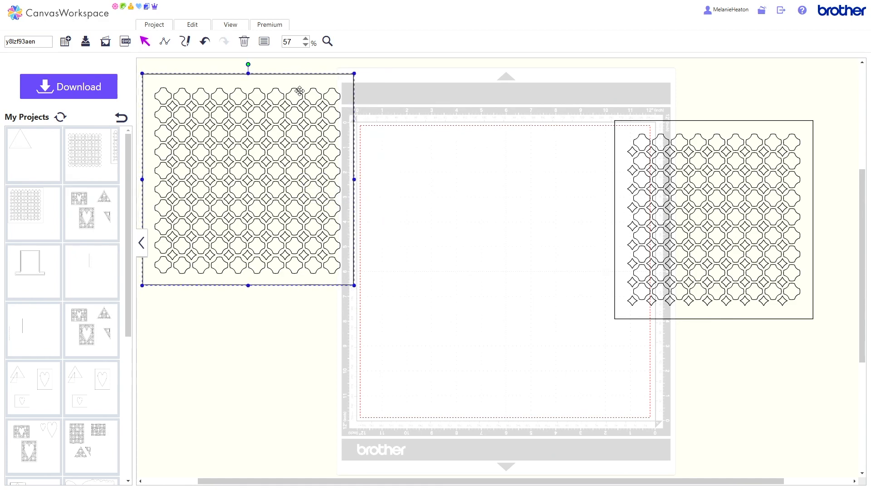
pyautogui.moveTo(297, 89); pyautogui.dragTo(531, 153)
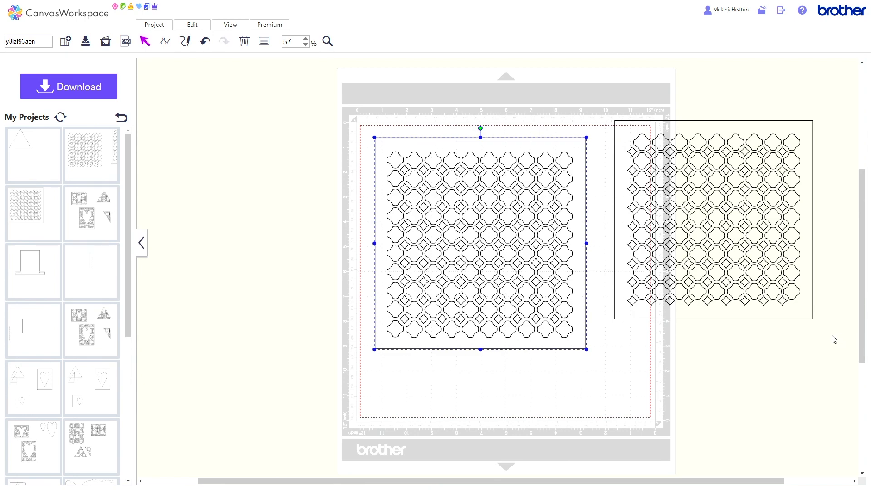
pyautogui.click(757, 271)
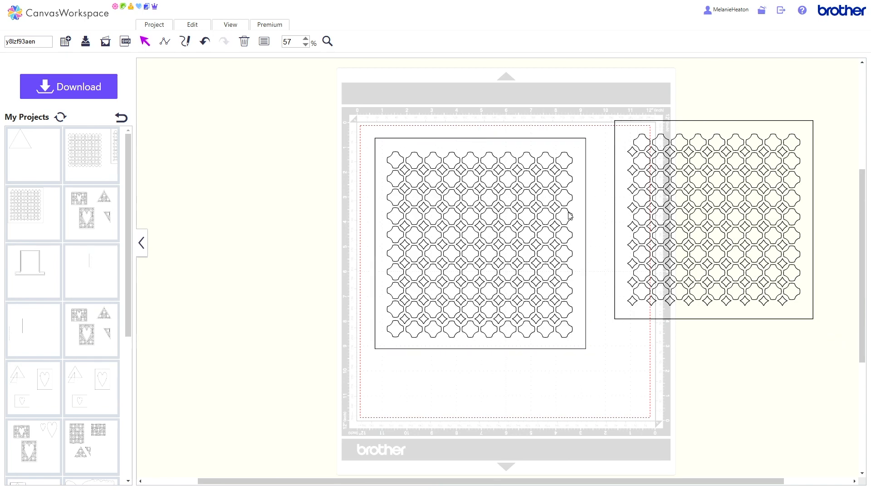
pyautogui.click(677, 141)
pyautogui.click(244, 43)
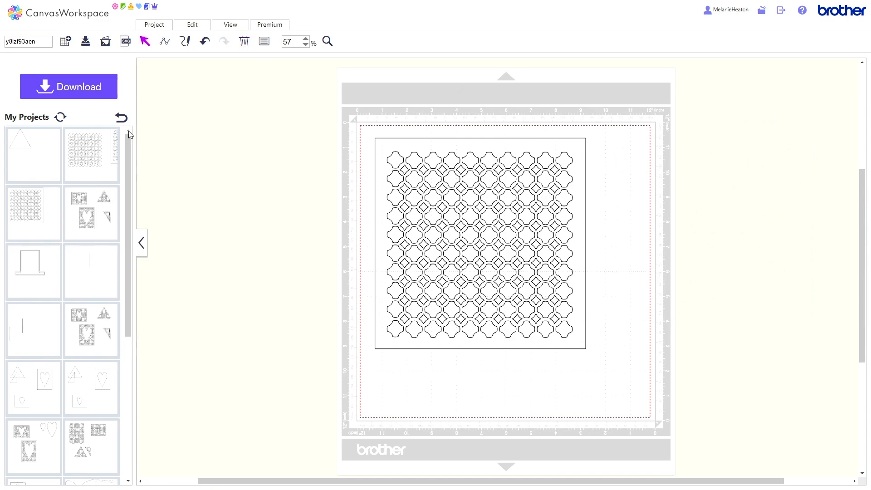
# - Add the first basic heart over the middle of the pattern and stretch it downward until its point reaches between the last two quatrefoil rows
pyautogui.click(122, 120)
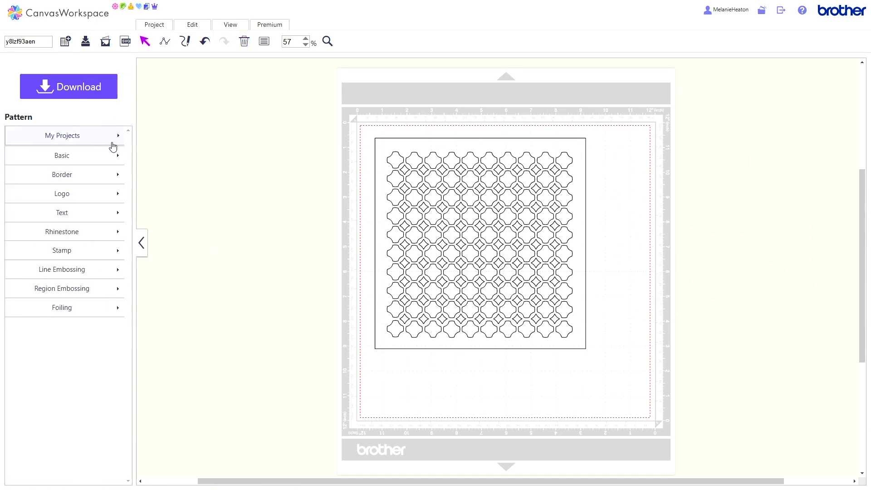
pyautogui.click(108, 156)
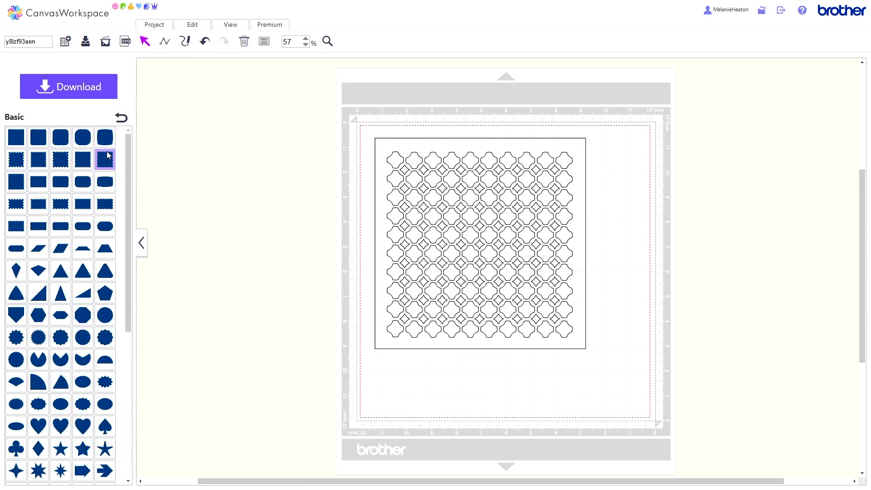
pyautogui.click(39, 427)
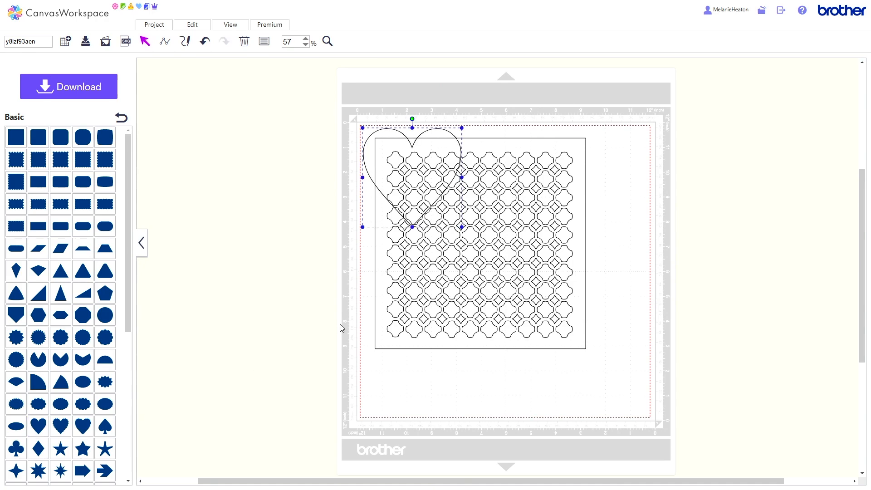
pyautogui.moveTo(426, 187); pyautogui.dragTo(493, 231)
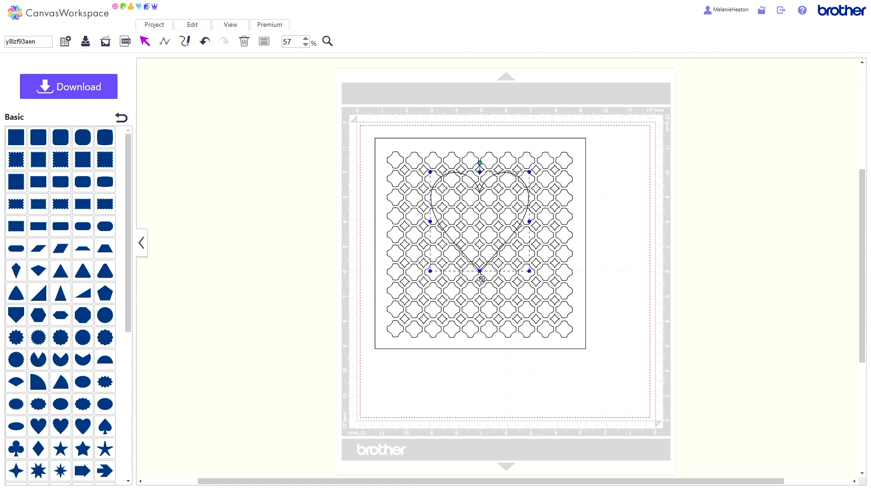
pyautogui.moveTo(480, 272); pyautogui.dragTo(480, 317)
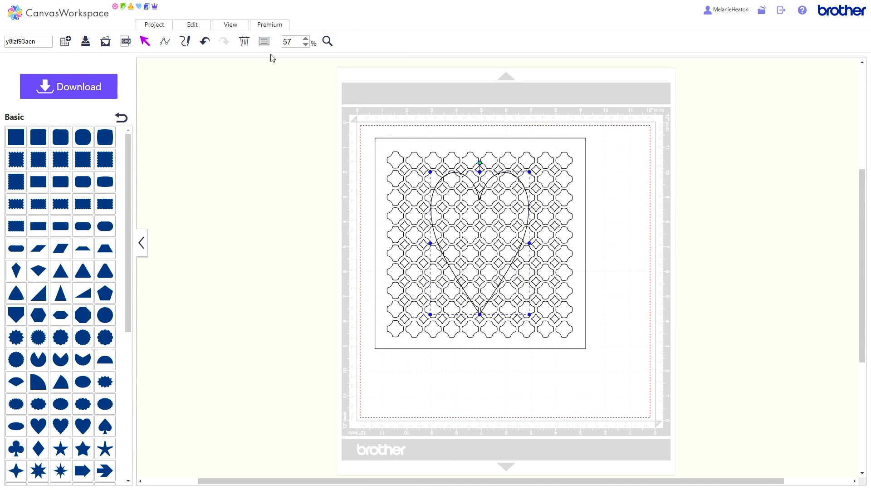
# - Duplicate the stretched heart and move the copy off the mat, to the right of the pattern sheet
pyautogui.click(193, 28)
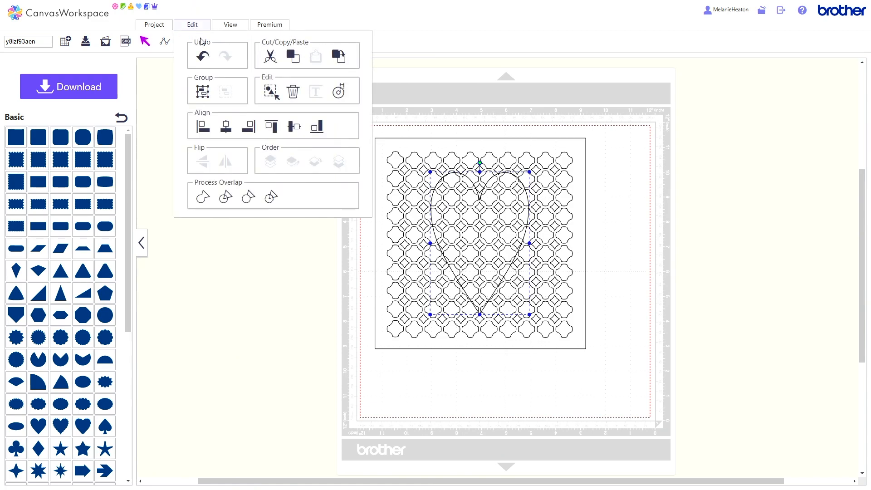
pyautogui.click(336, 57)
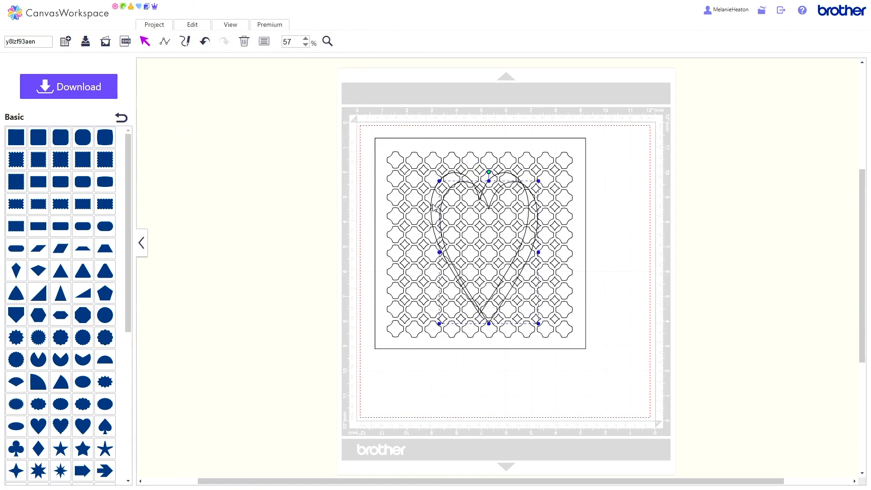
pyautogui.moveTo(461, 214); pyautogui.dragTo(717, 150)
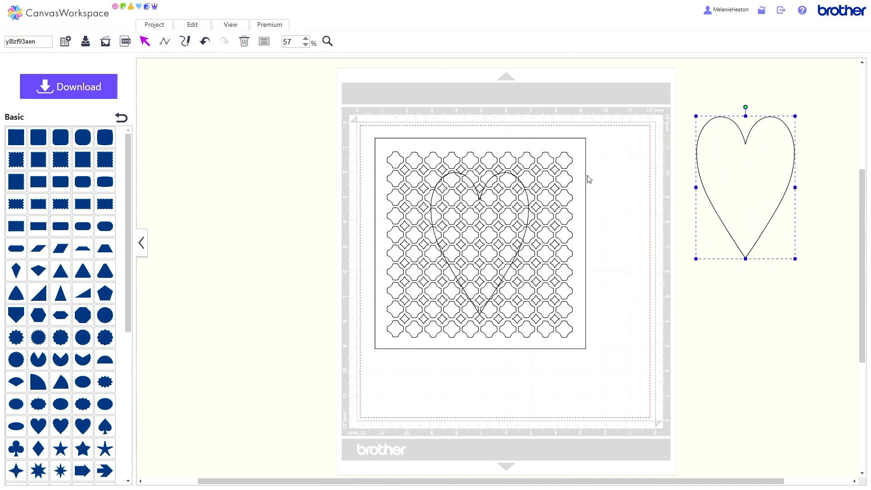
pyautogui.click(453, 184)
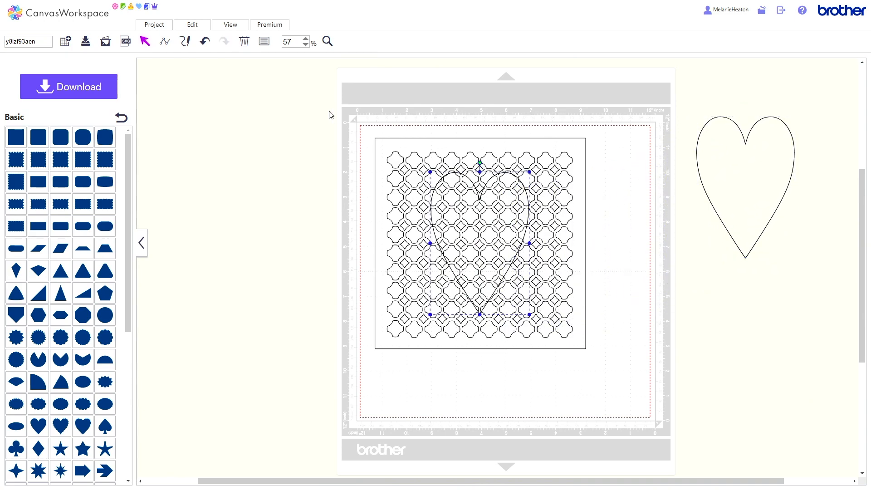
pyautogui.click(197, 30)
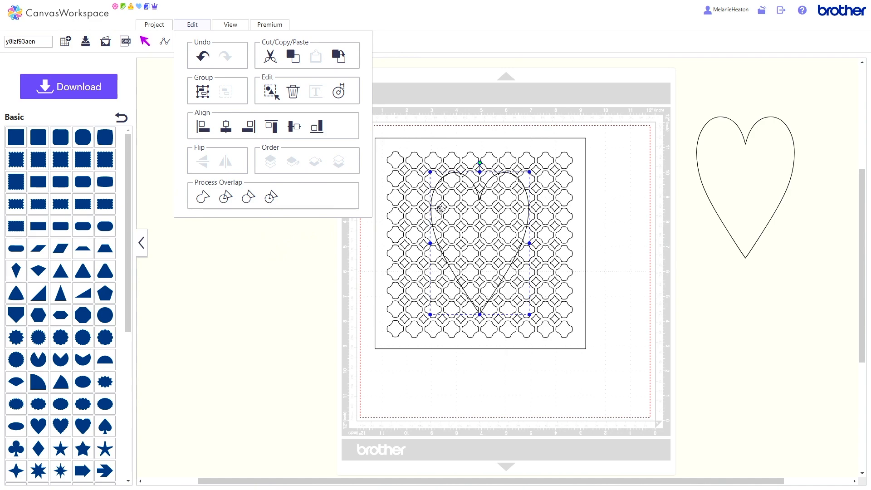
pyautogui.click(248, 295)
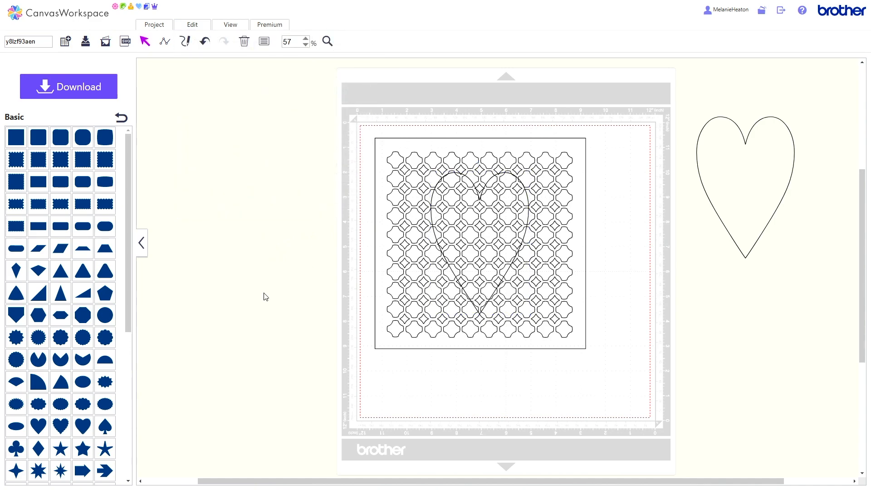
# - Move the heart out to the mat's left edge and the framed quatrefoil sheet past the mat's right edge
pyautogui.click(501, 203)
pyautogui.moveTo(501, 204); pyautogui.dragTo(342, 167)
pyautogui.click(472, 215)
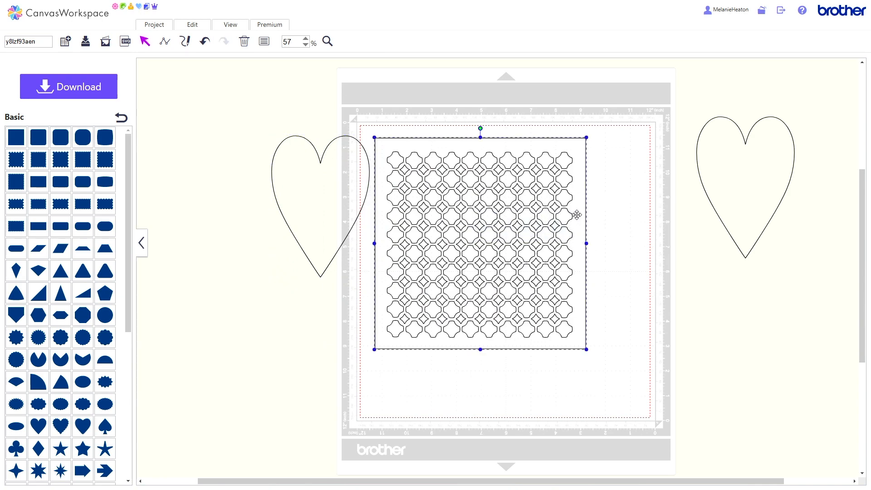
pyautogui.moveTo(576, 215); pyautogui.dragTo(833, 265)
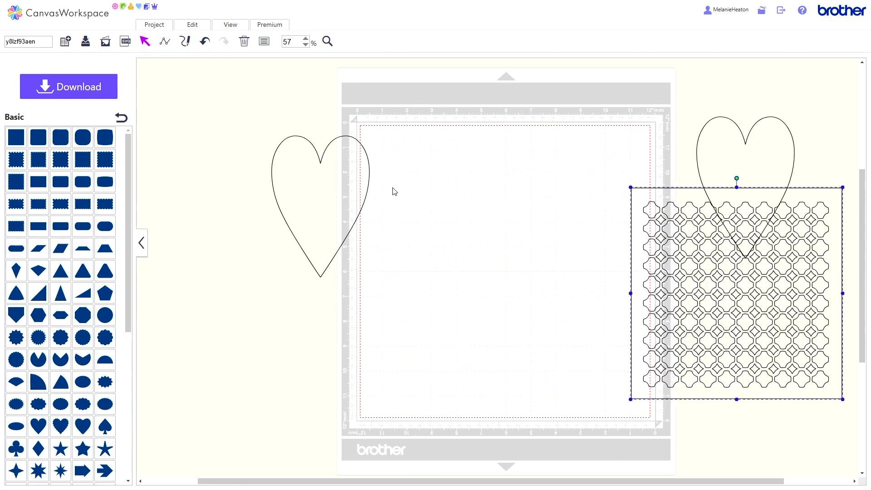
# - Move the heart back to the upper middle of the mat and place the framed quatrefoil sheet over it
pyautogui.moveTo(356, 184); pyautogui.dragTo(514, 210)
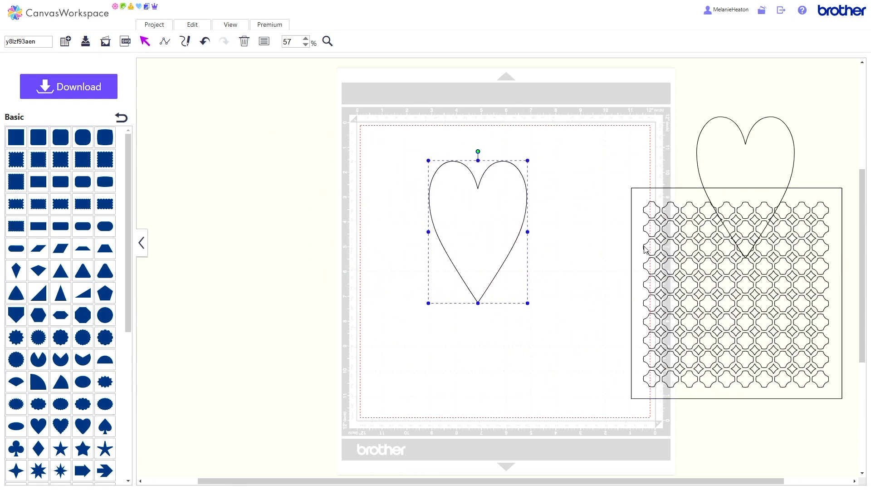
pyautogui.click(671, 249)
pyautogui.click(672, 249)
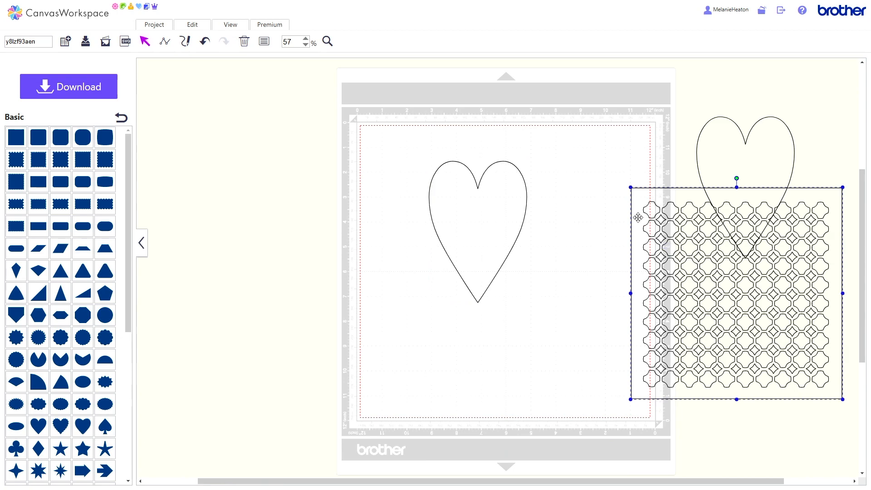
pyautogui.moveTo(640, 214); pyautogui.dragTo(398, 146)
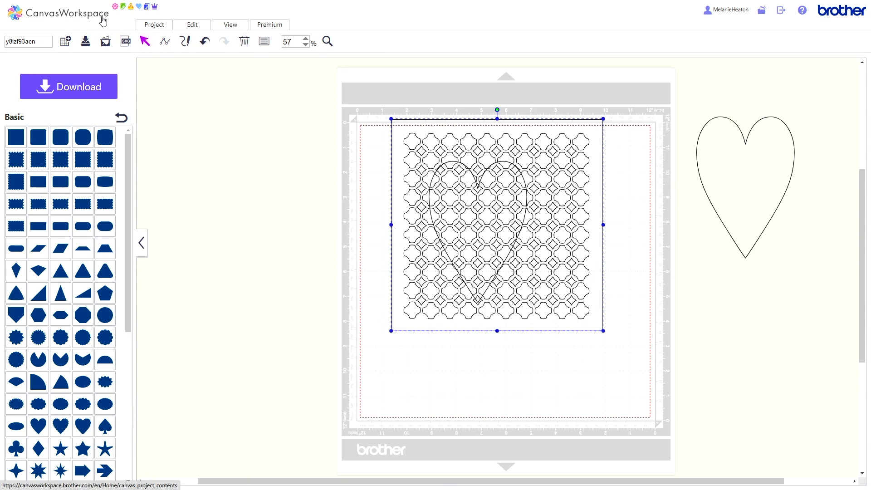
pyautogui.click(445, 212)
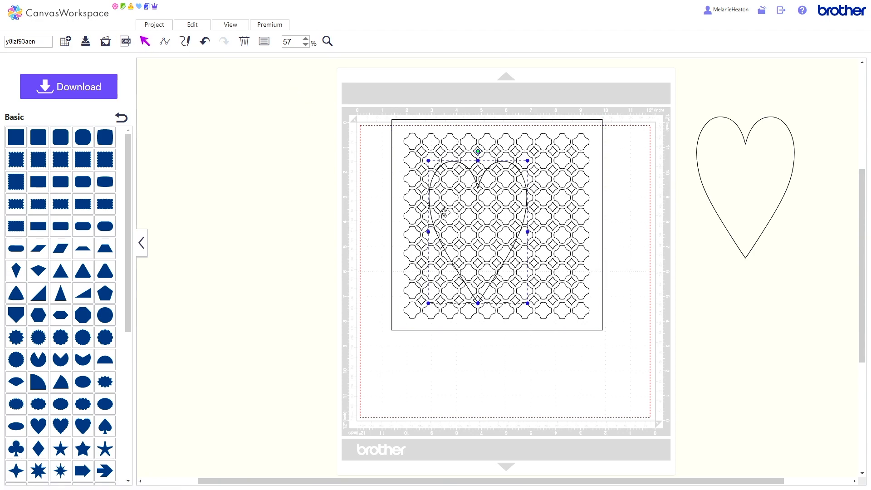
pyautogui.click(186, 27)
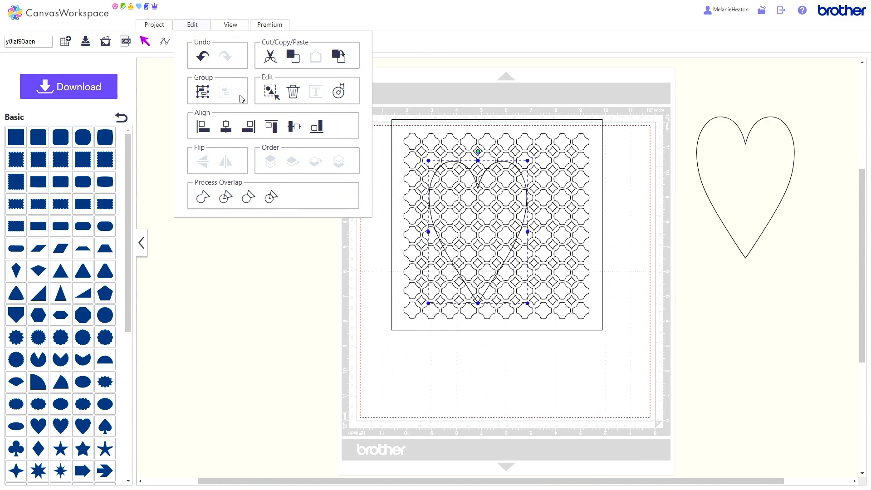
pyautogui.click(159, 83)
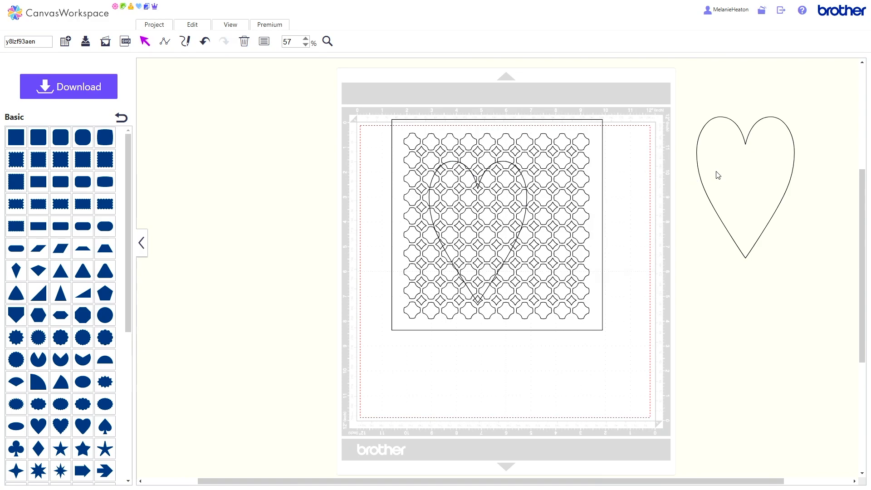
# - Save the current layout of hearts and pattern sheet as a new copy of the project
pyautogui.click(165, 27)
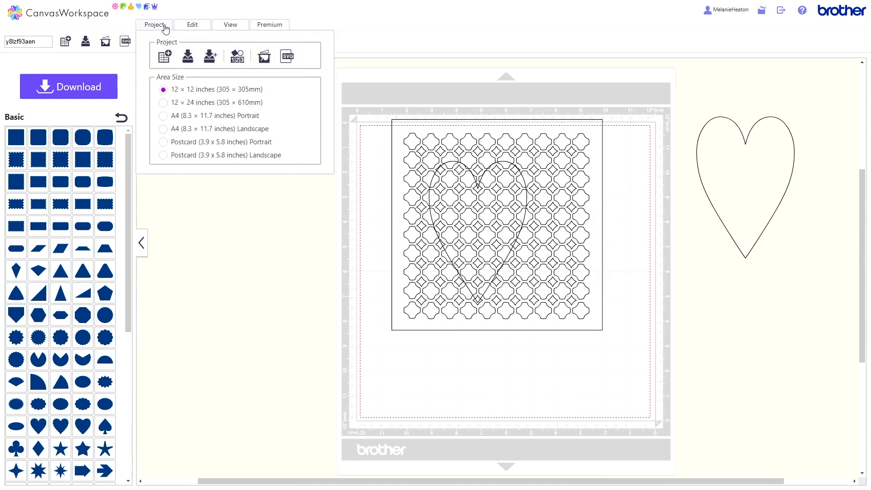
pyautogui.click(210, 62)
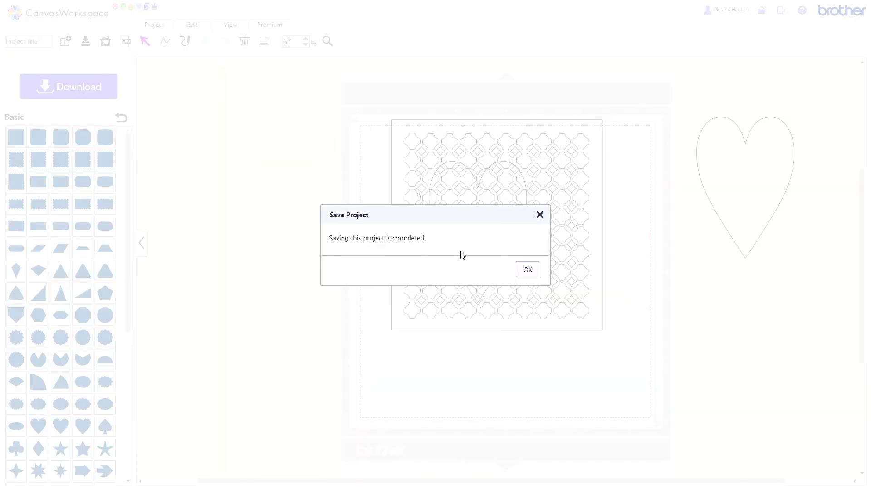
pyautogui.click(529, 271)
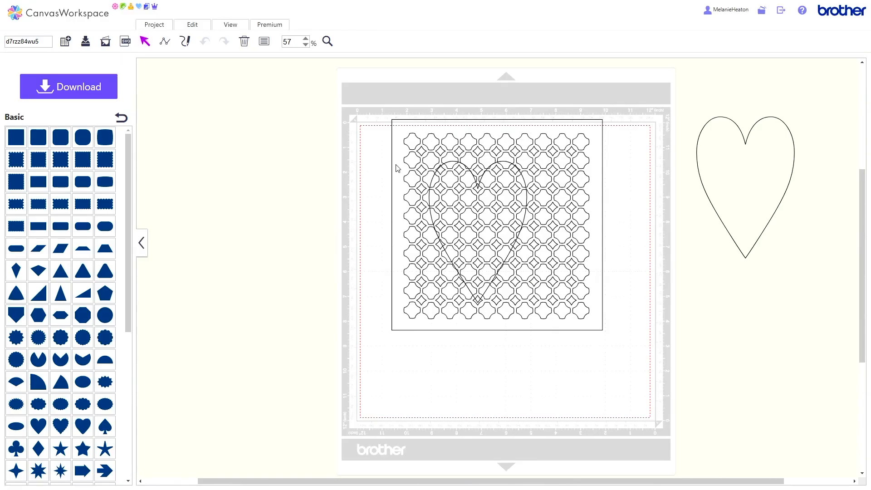
# - Delete everything from the canvas, leave the project without saving, and dismiss the upgrade notice on the home page
pyautogui.moveTo(359, 95); pyautogui.dragTo(807, 309)
pyautogui.click(244, 41)
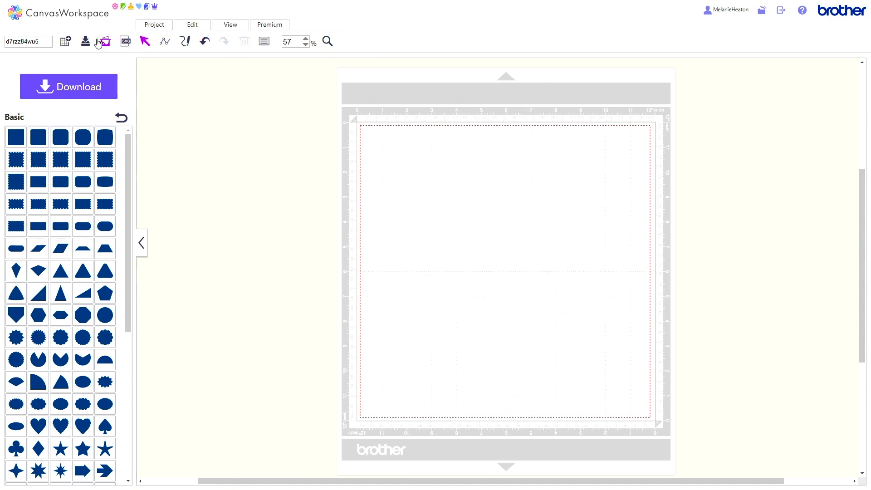
pyautogui.click(93, 18)
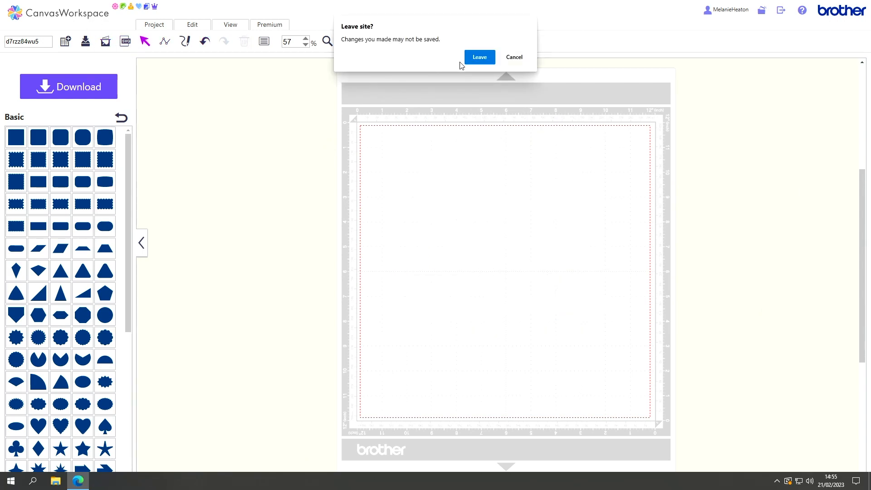
pyautogui.click(479, 57)
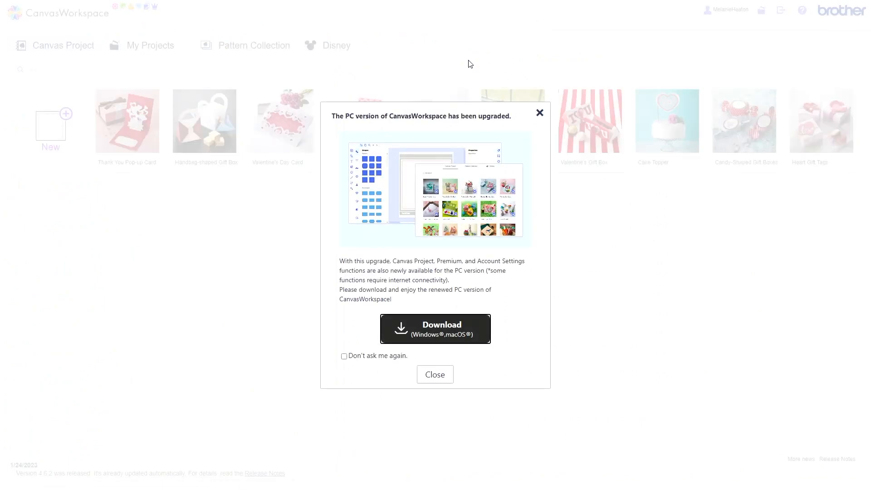
pyautogui.click(434, 375)
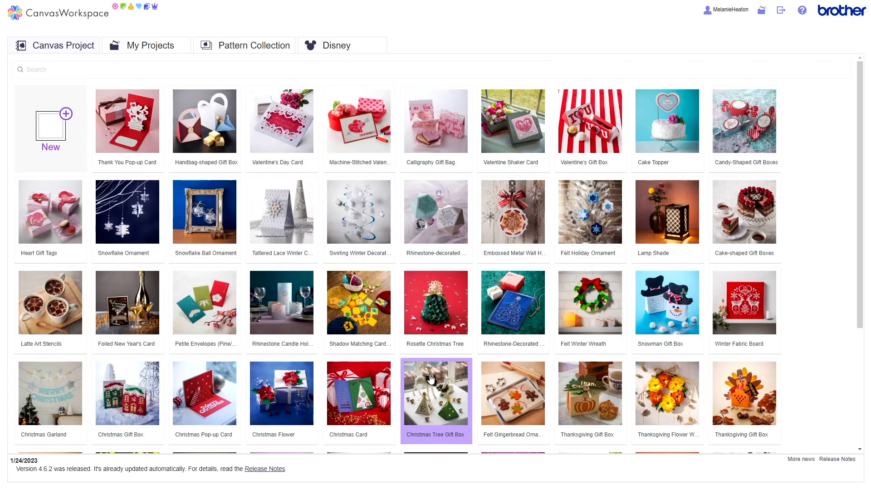
# - Start a new project and insert the most recently saved project with the hearts and quatrefoil sheet
pyautogui.click(57, 129)
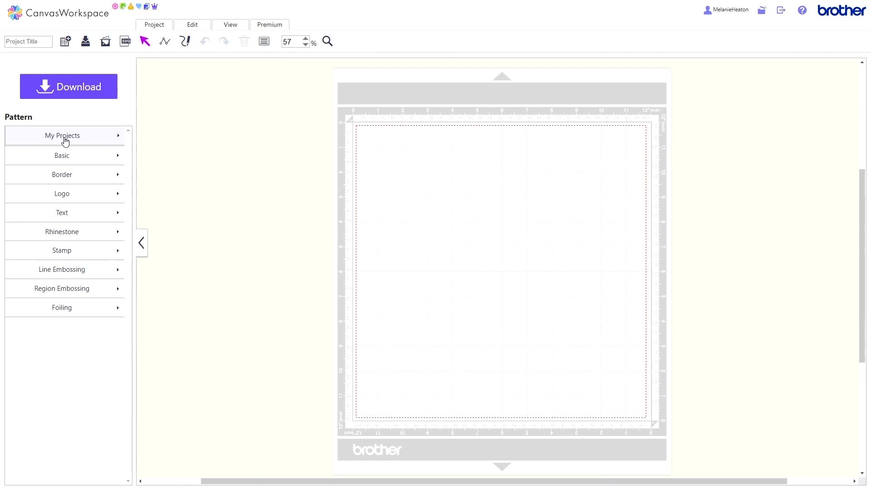
pyautogui.click(67, 141)
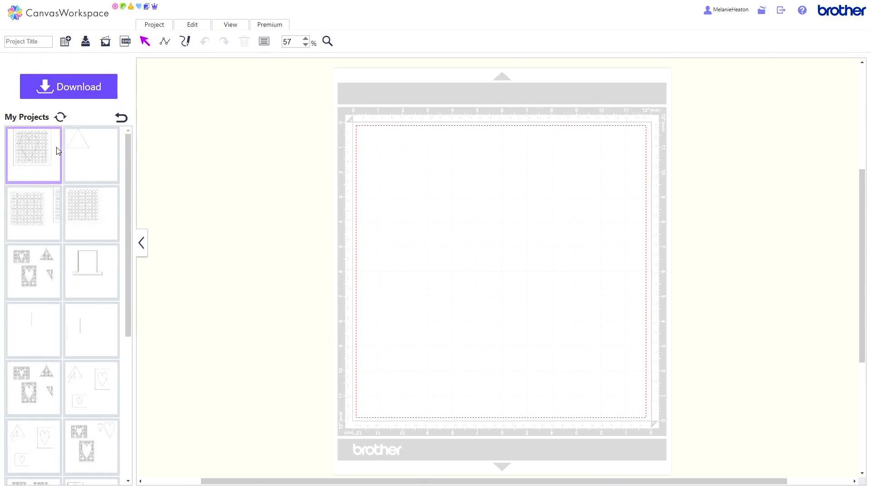
pyautogui.click(48, 151)
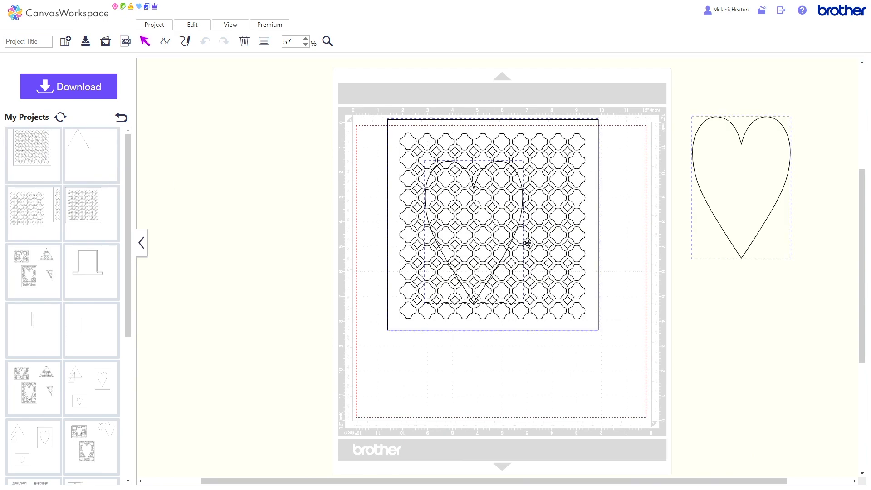
# - Move only the heart on the pattern sheet slightly right, centring its point on a column of small diamonds
pyautogui.click(612, 234)
pyautogui.moveTo(485, 229); pyautogui.dragTo(504, 229)
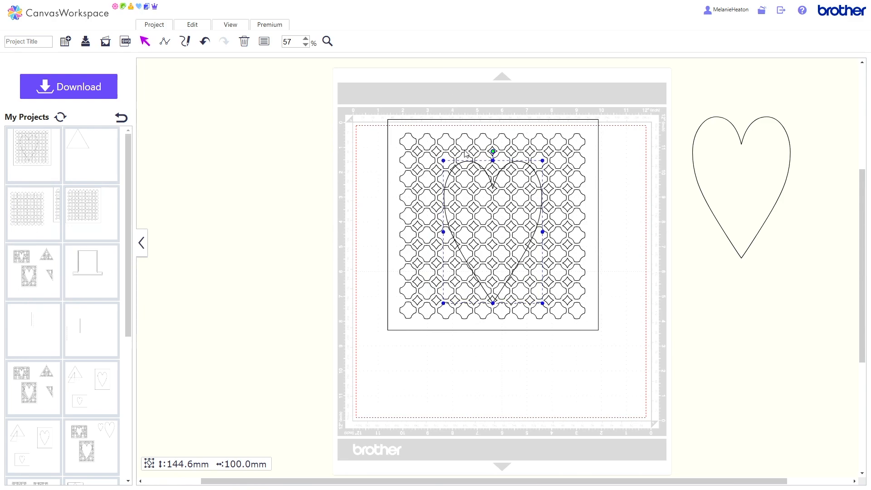
pyautogui.press('Left')
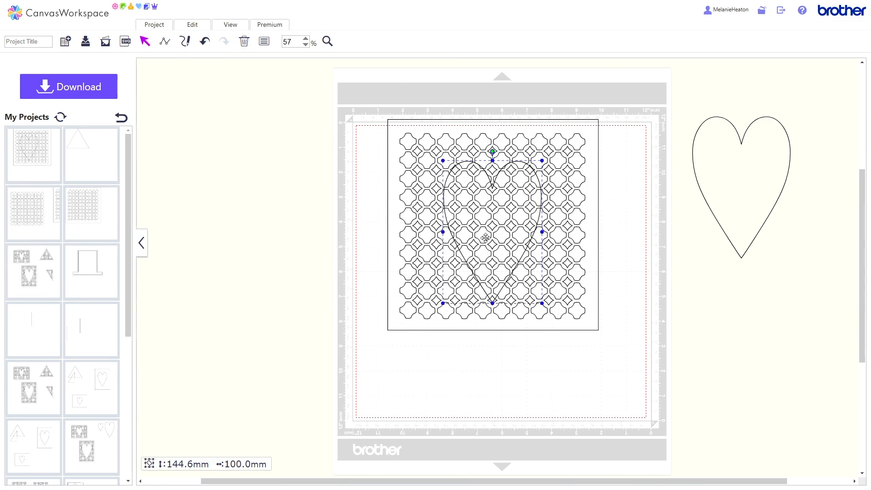
# - Send the heart to the back and subtract the framed sheet from it, leaving only quatrefoil cut-outs clipped to the heart
pyautogui.click(192, 26)
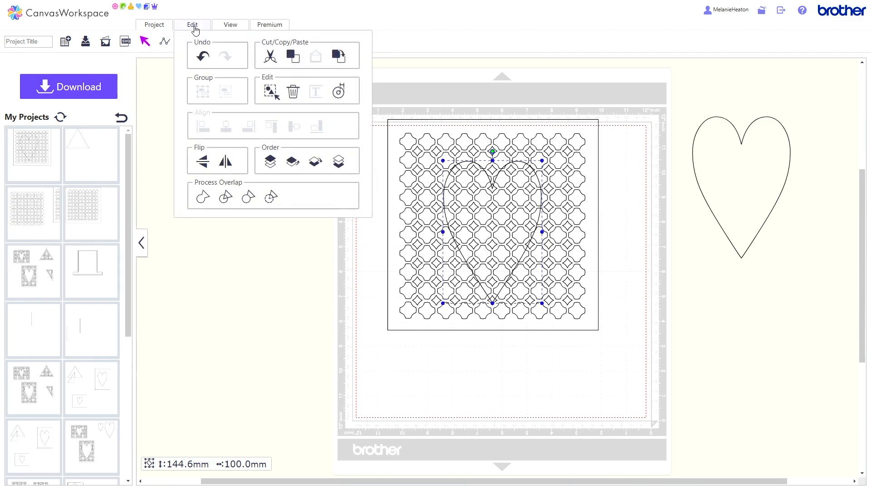
pyautogui.click(340, 166)
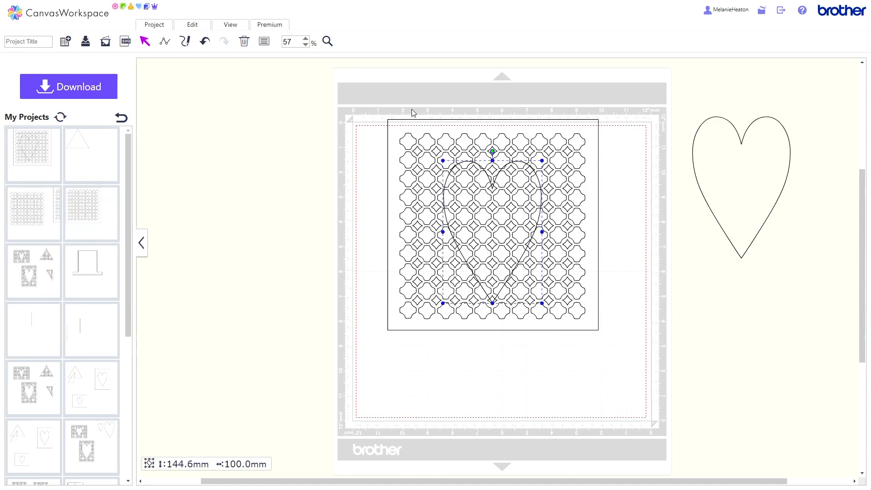
pyautogui.moveTo(410, 94); pyautogui.dragTo(505, 280)
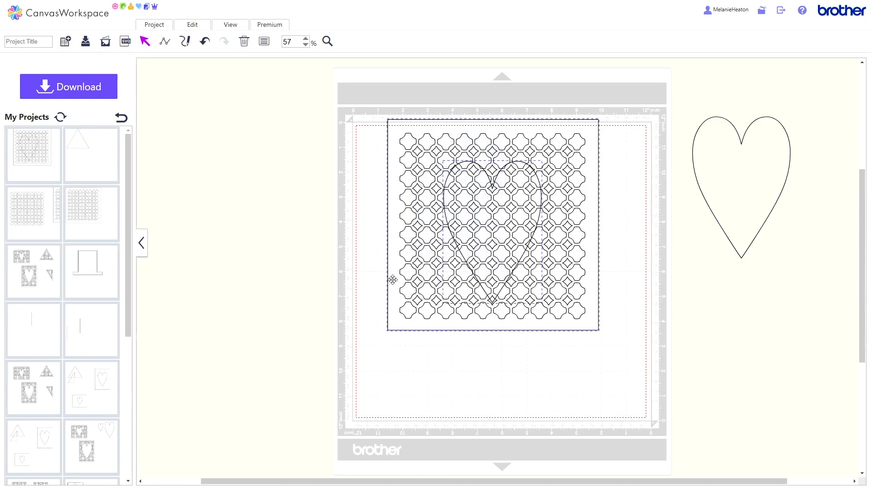
pyautogui.click(192, 28)
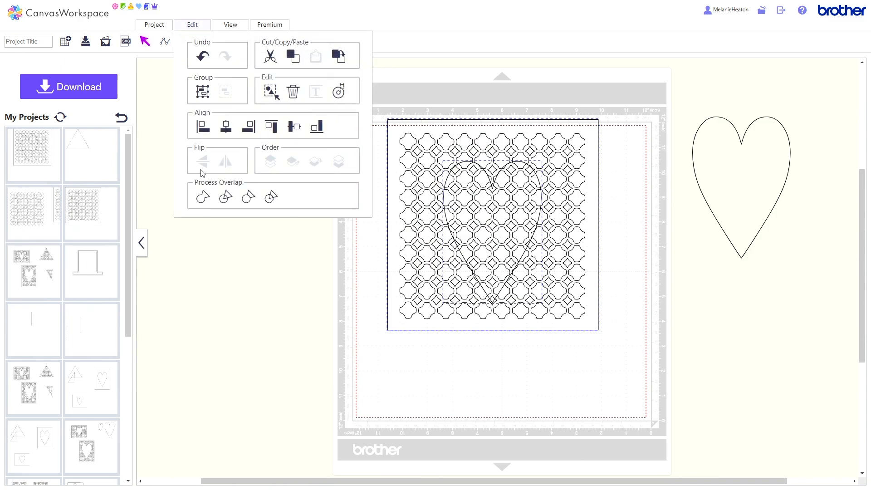
pyautogui.click(271, 198)
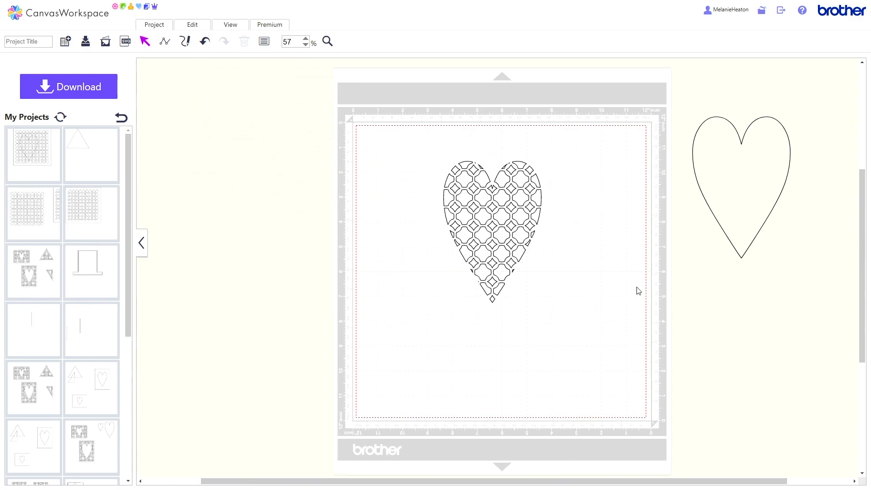
# - Move the spare heart beside the patterned heart and create a 3 mm outward offset line with round corners, deleting the original line
pyautogui.moveTo(712, 178); pyautogui.dragTo(584, 214)
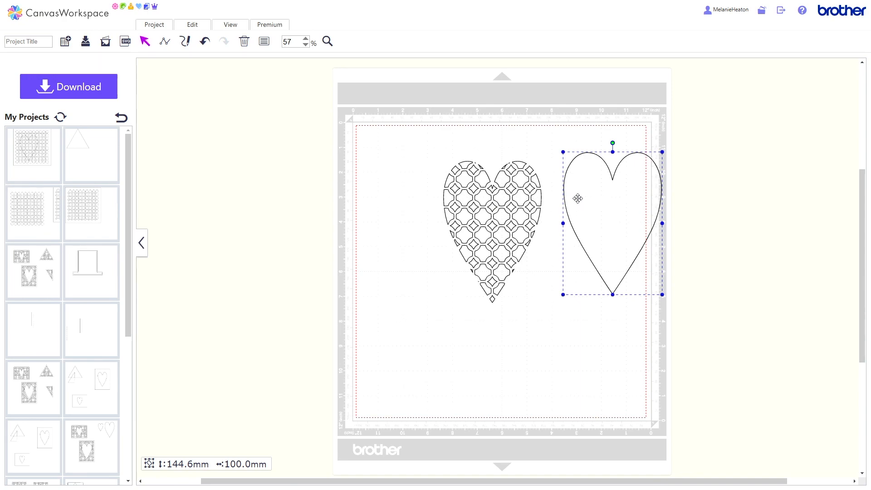
pyautogui.click(201, 32)
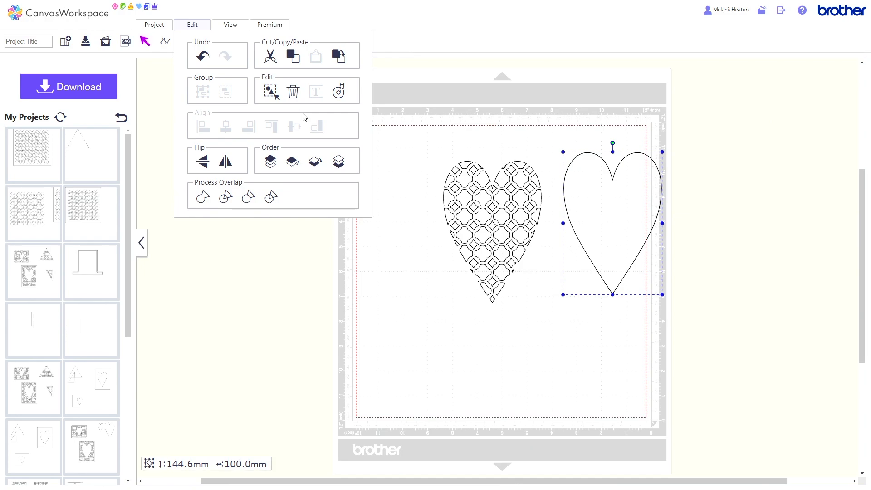
pyautogui.click(338, 92)
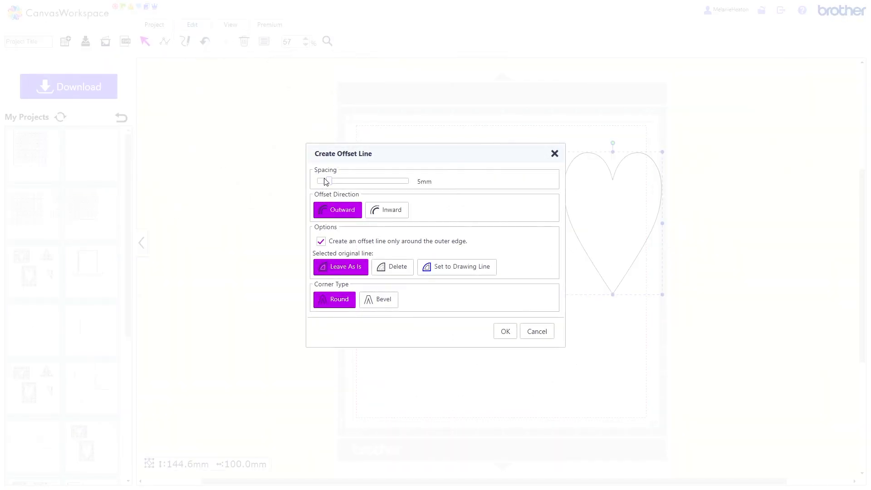
pyautogui.moveTo(325, 182); pyautogui.dragTo(321, 181)
pyautogui.click(405, 272)
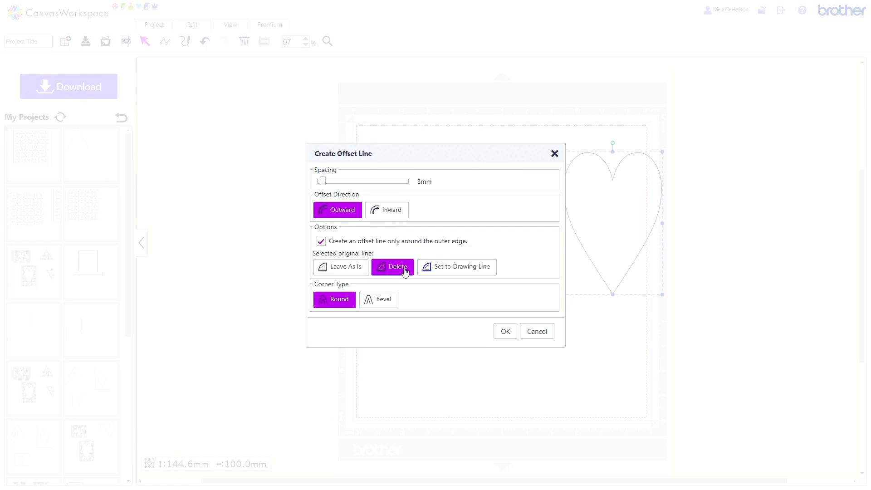
pyautogui.click(505, 332)
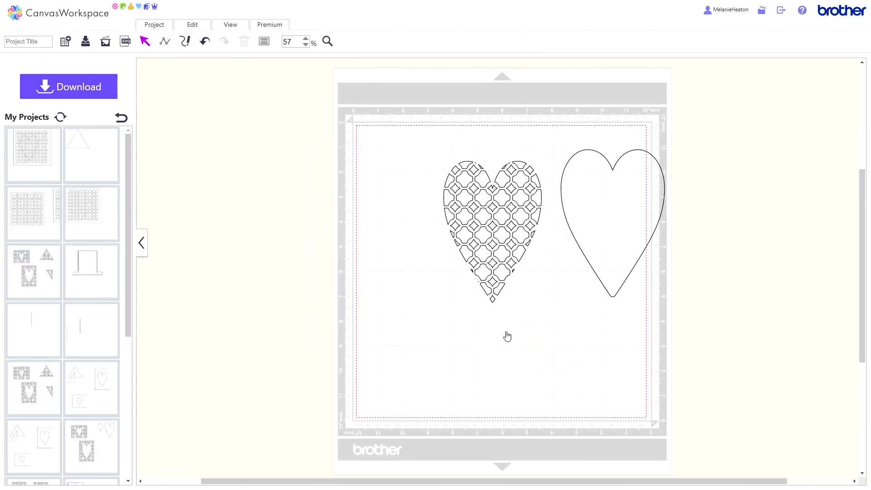
# - Position the offset heart evenly around the patterned heart as a border and select both shapes
pyautogui.moveTo(590, 232); pyautogui.dragTo(471, 241)
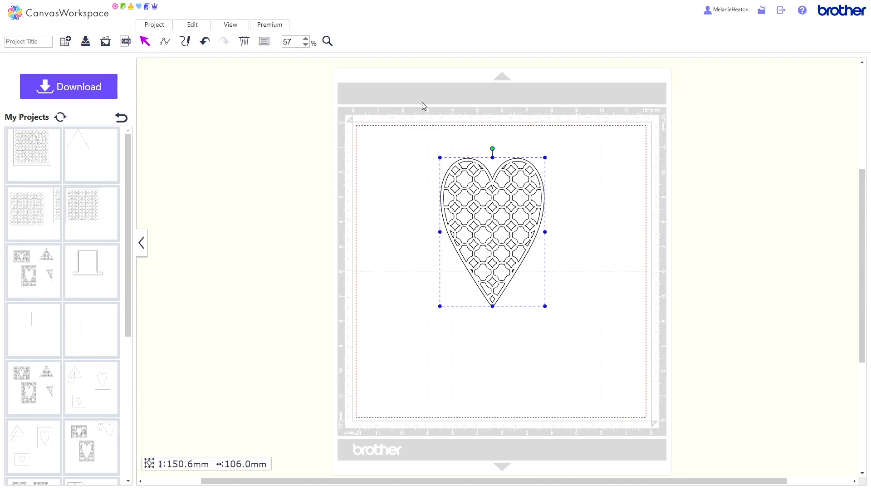
pyautogui.moveTo(429, 133); pyautogui.dragTo(609, 290)
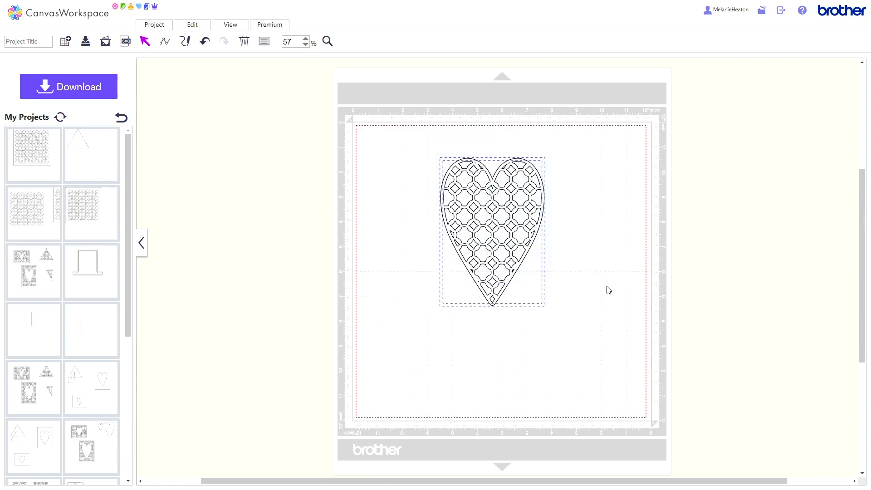